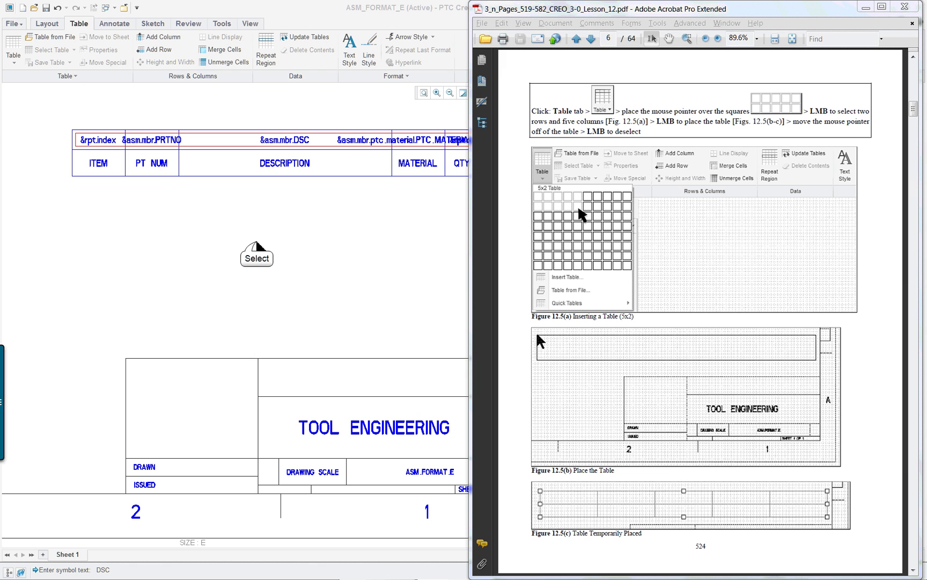
# Bring the Creo drawing with the reference BOM table in front of the PDF lesson
pyautogui.click(298, 233)
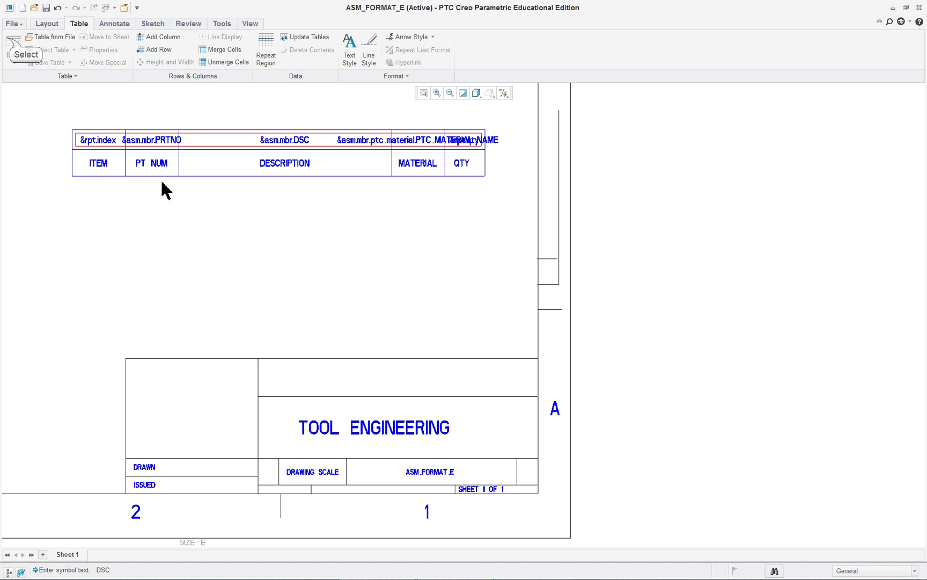
# Insert a 5-column by 2-row table above the title block
pyautogui.click(11, 46)
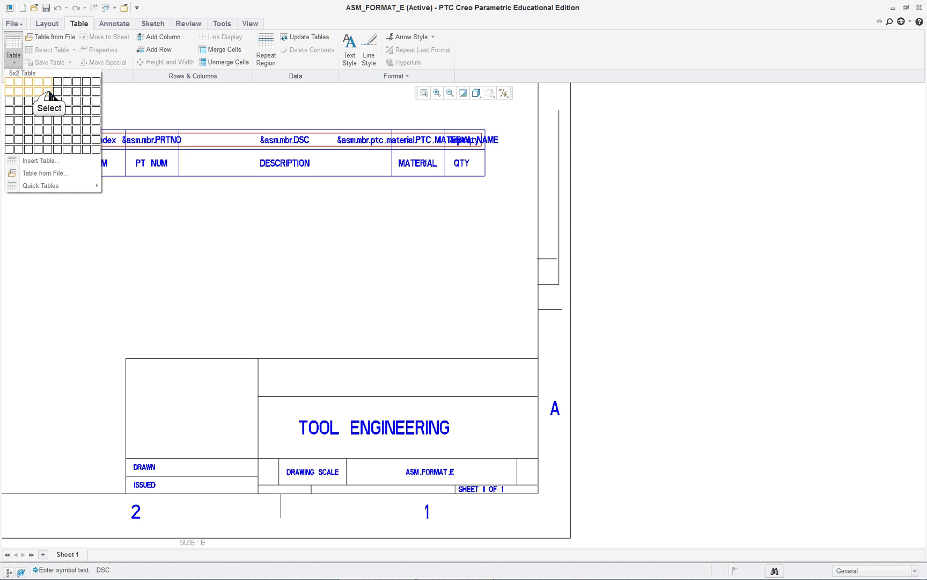
pyautogui.click(48, 92)
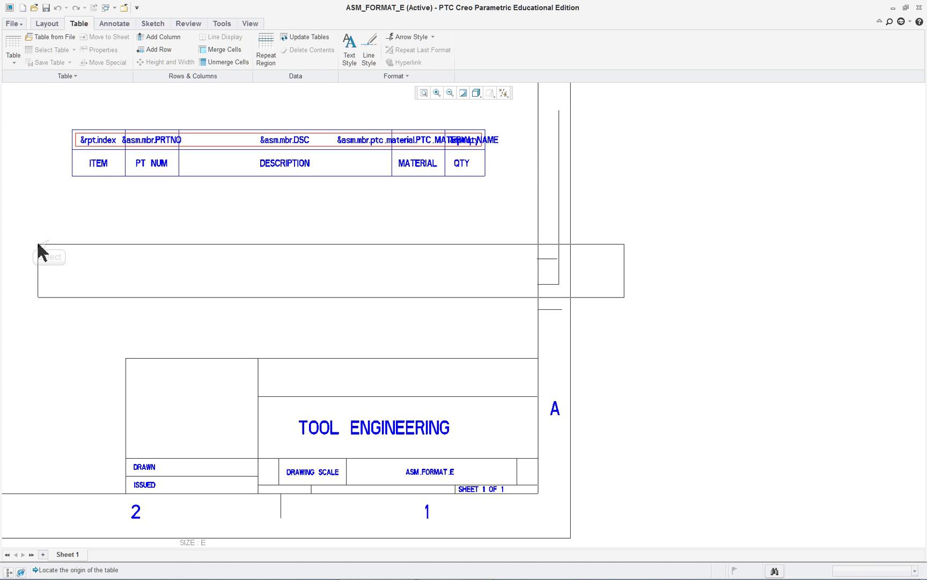
pyautogui.click(49, 241)
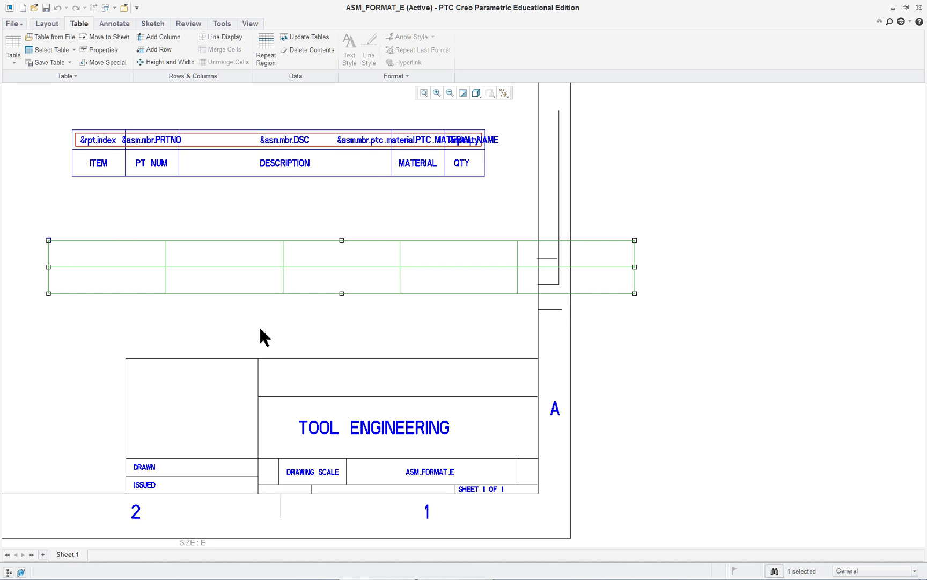
pyautogui.click(120, 232)
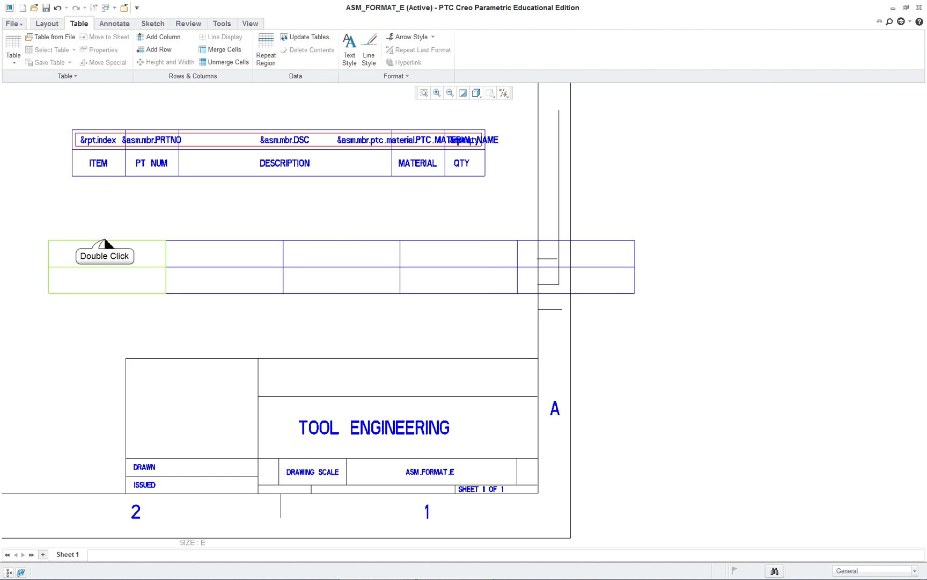
# Set the first two columns to width 1 and the last column to 0.75
pyautogui.doubleClick(103, 244)
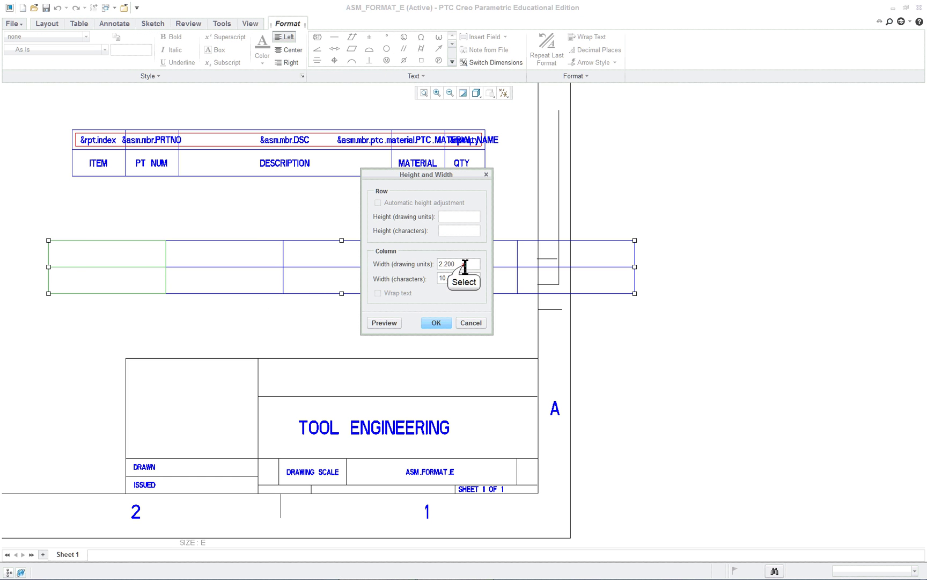
pyautogui.moveTo(464, 265); pyautogui.dragTo(431, 264)
pyautogui.write('1')
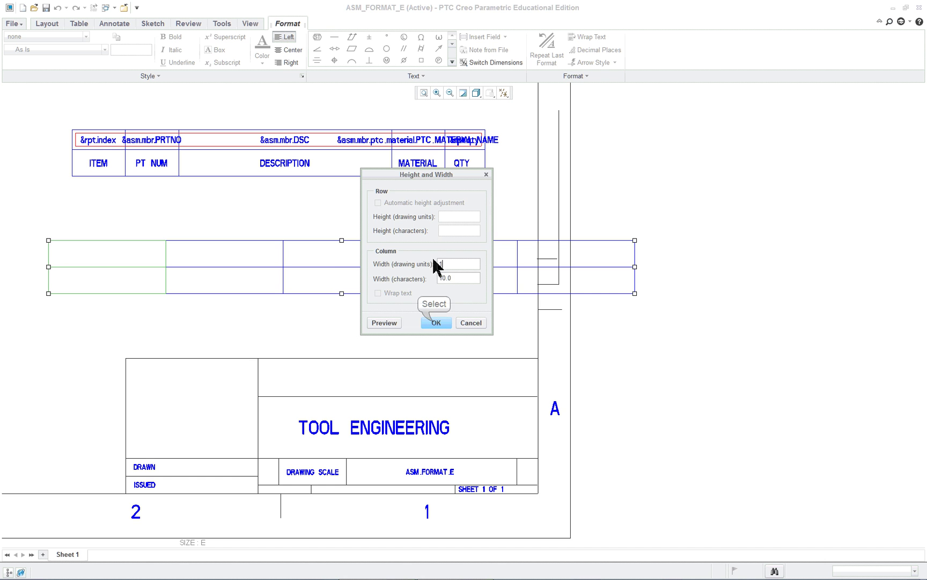
pyautogui.click(436, 323)
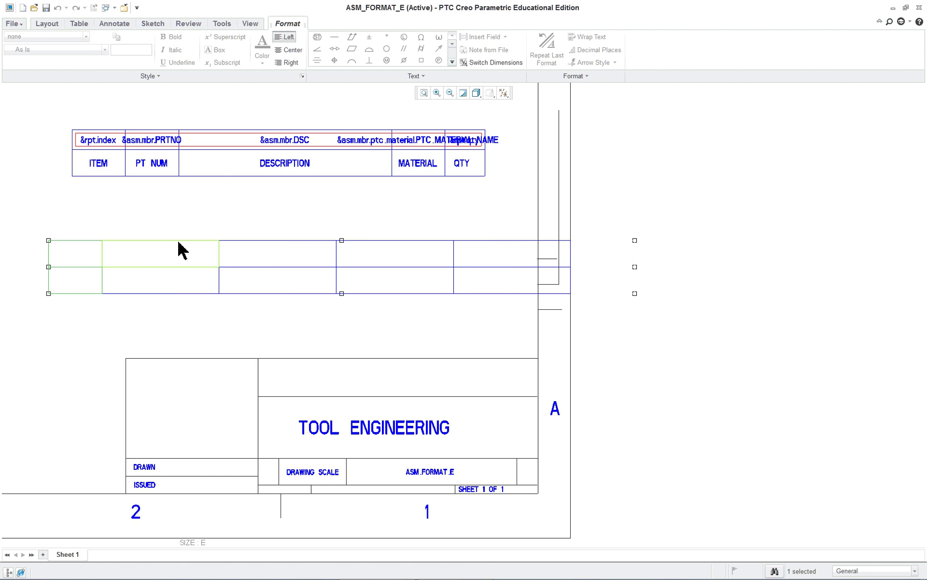
pyautogui.doubleClick(179, 243)
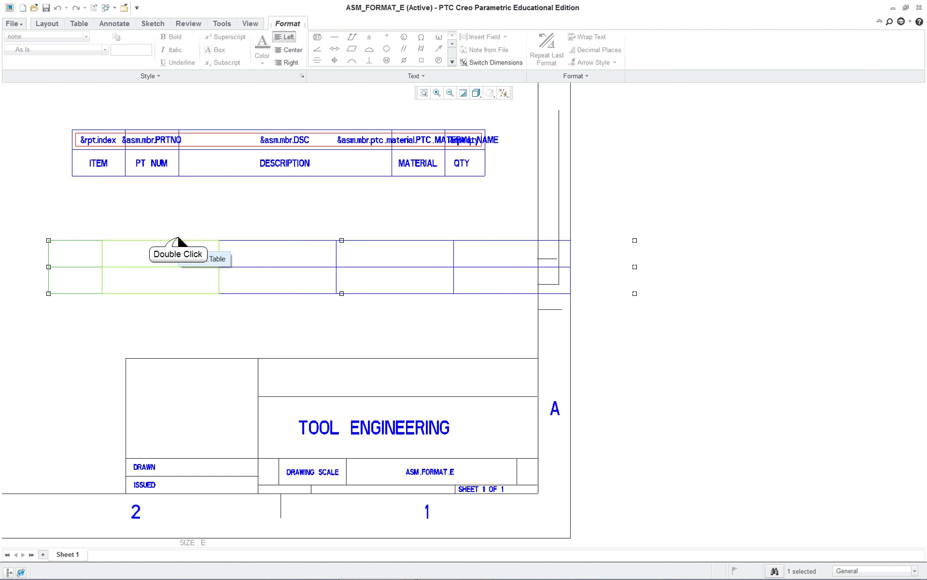
pyautogui.click(465, 264)
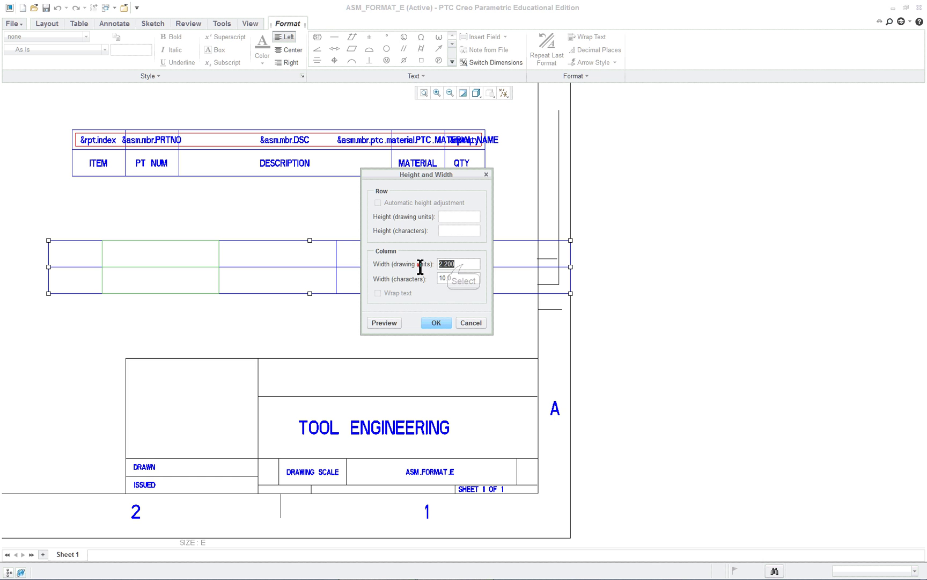
pyautogui.write('1')
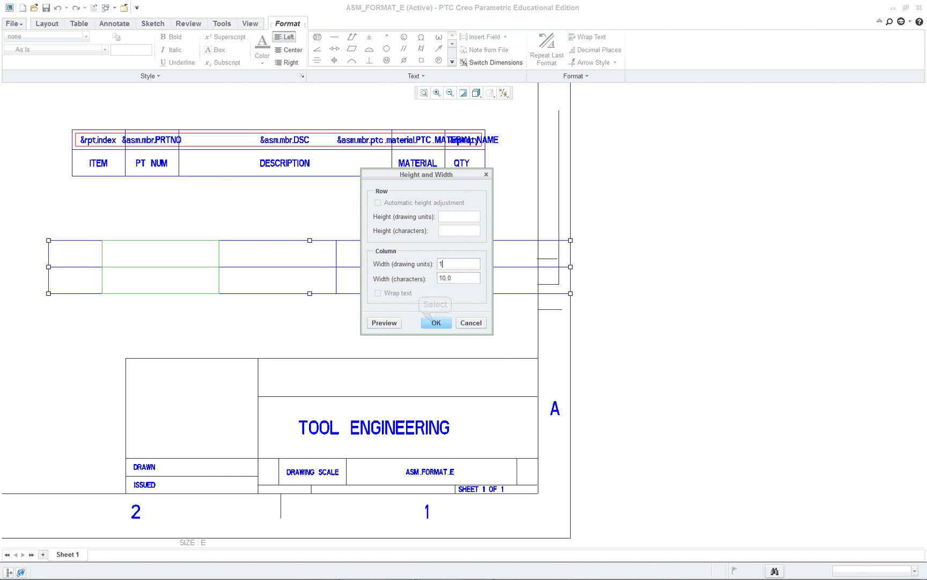
pyautogui.click(436, 322)
pyautogui.doubleClick(471, 243)
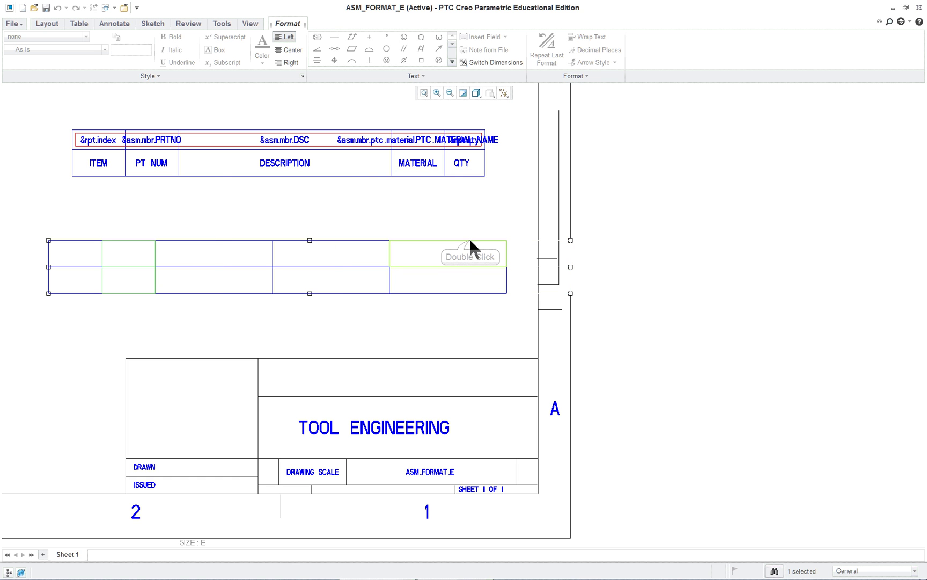
pyautogui.click(457, 267)
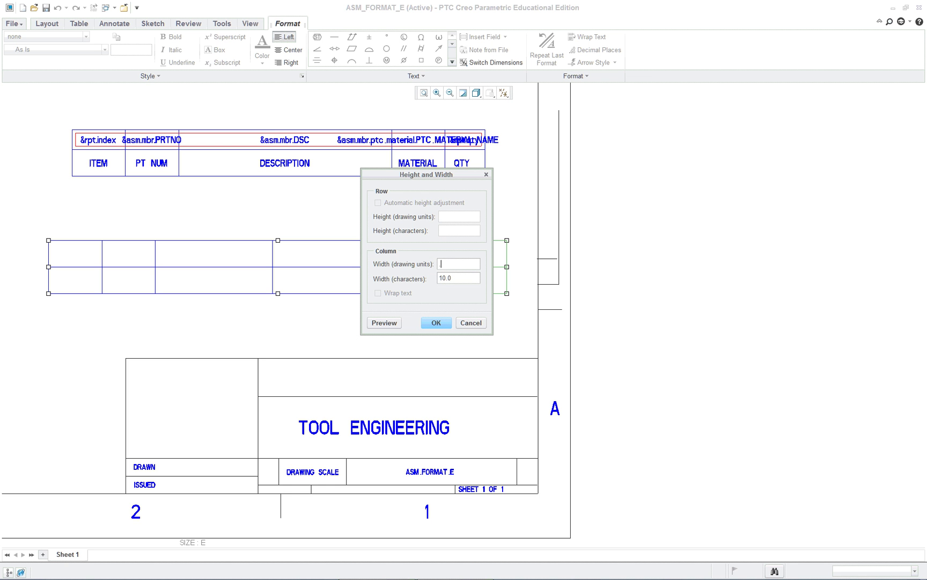
pyautogui.click(436, 322)
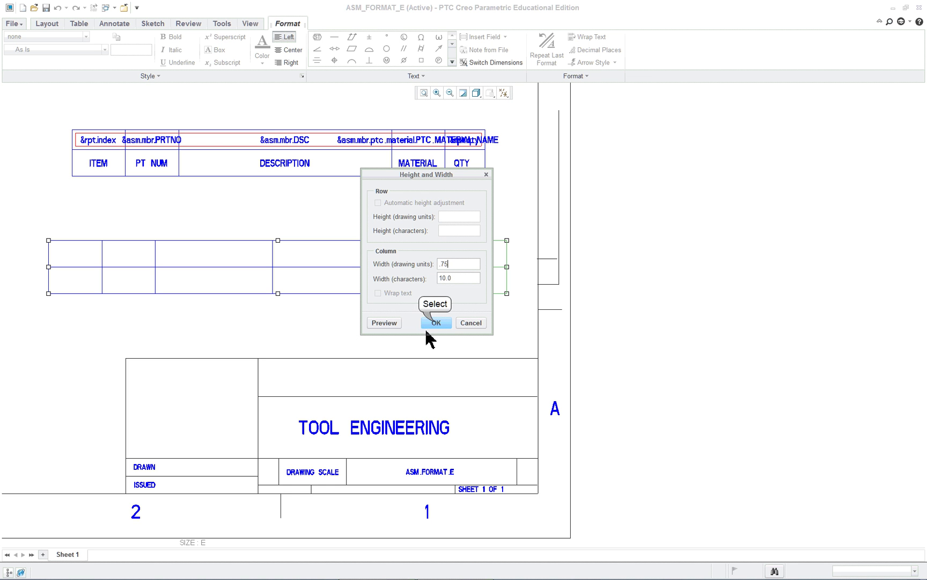
# Set the fourth column width to 1 and widen the third column to 4
pyautogui.doubleClick(355, 241)
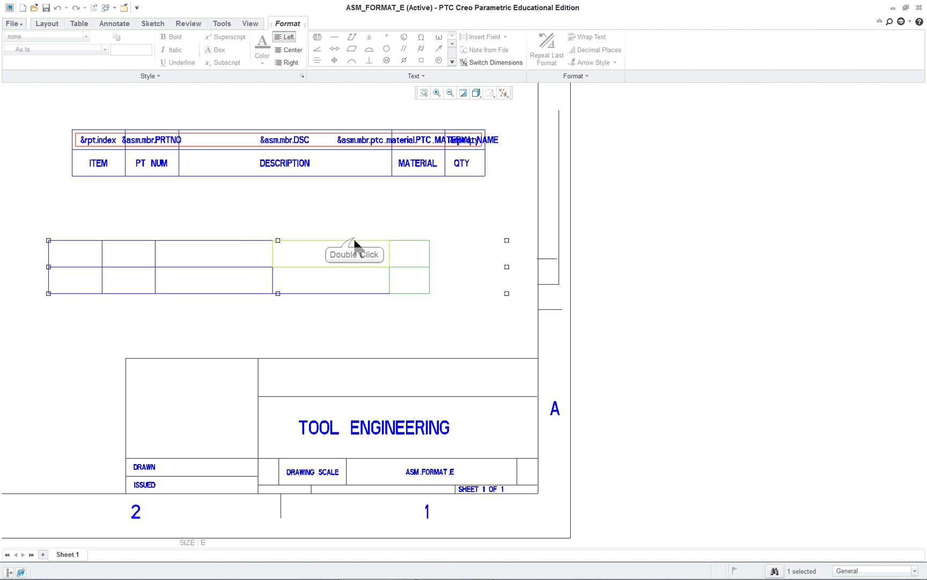
pyautogui.click(462, 263)
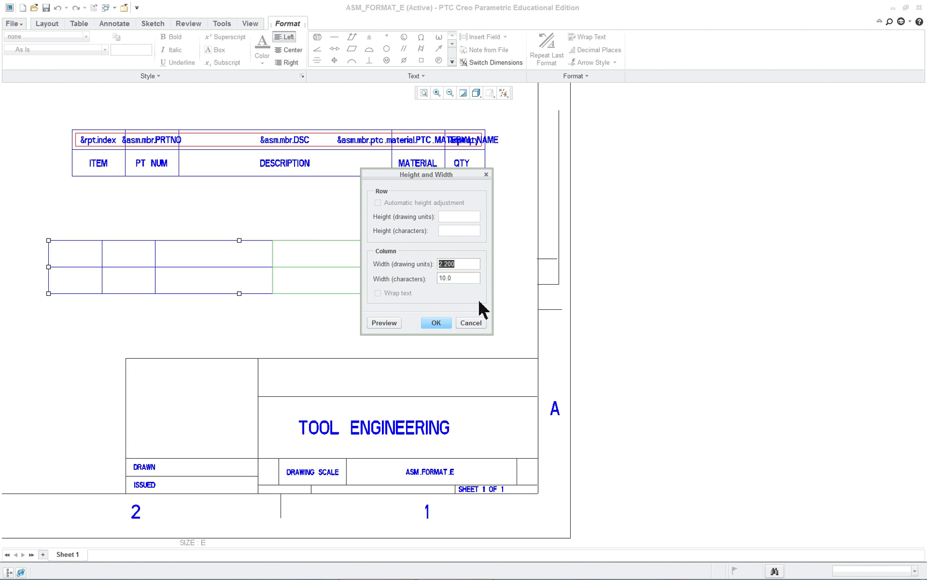
pyautogui.write('1')
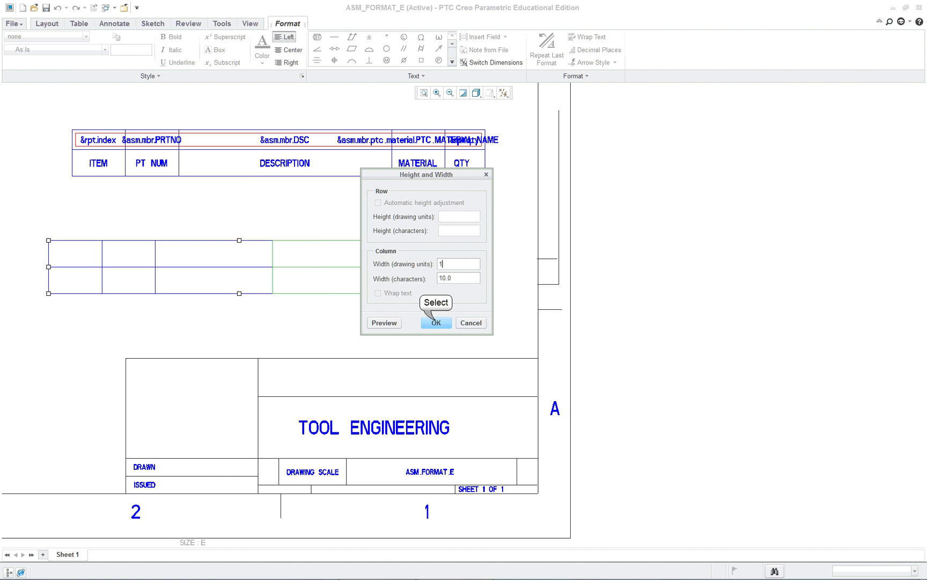
pyautogui.click(437, 322)
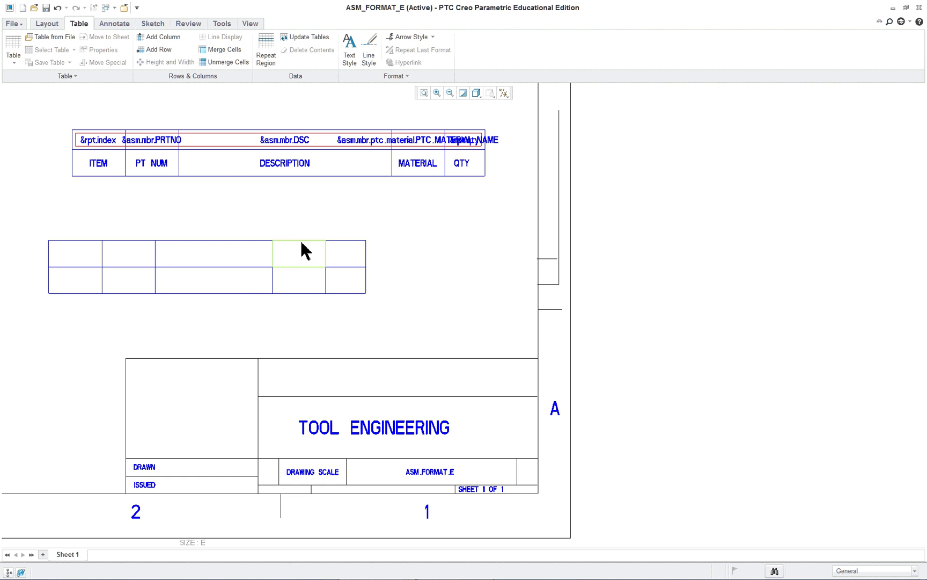
pyautogui.doubleClick(228, 242)
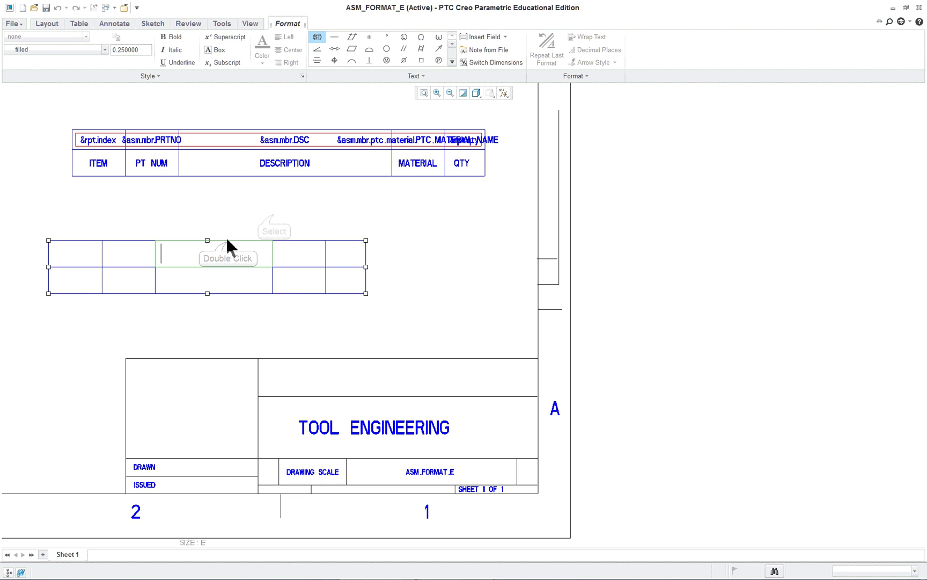
pyautogui.click(226, 237)
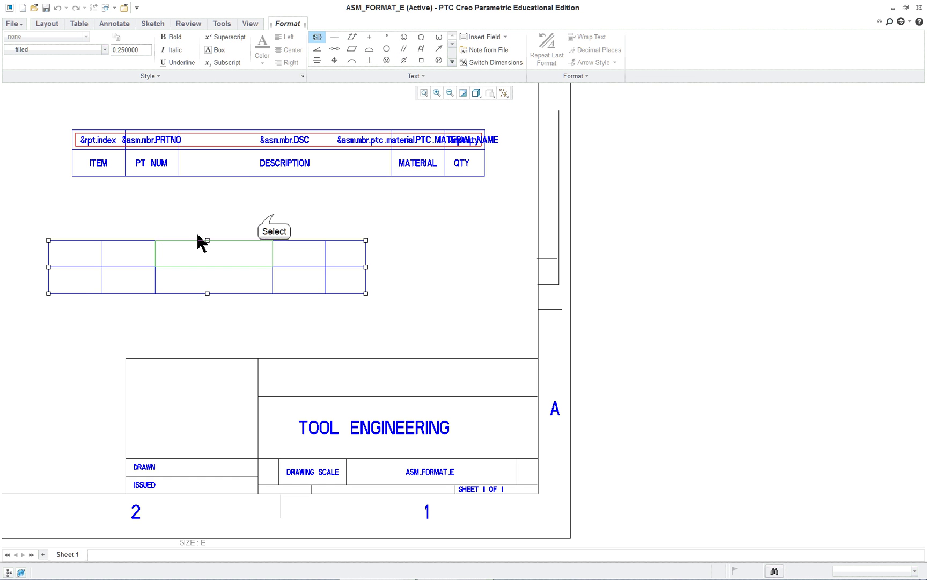
pyautogui.doubleClick(243, 243)
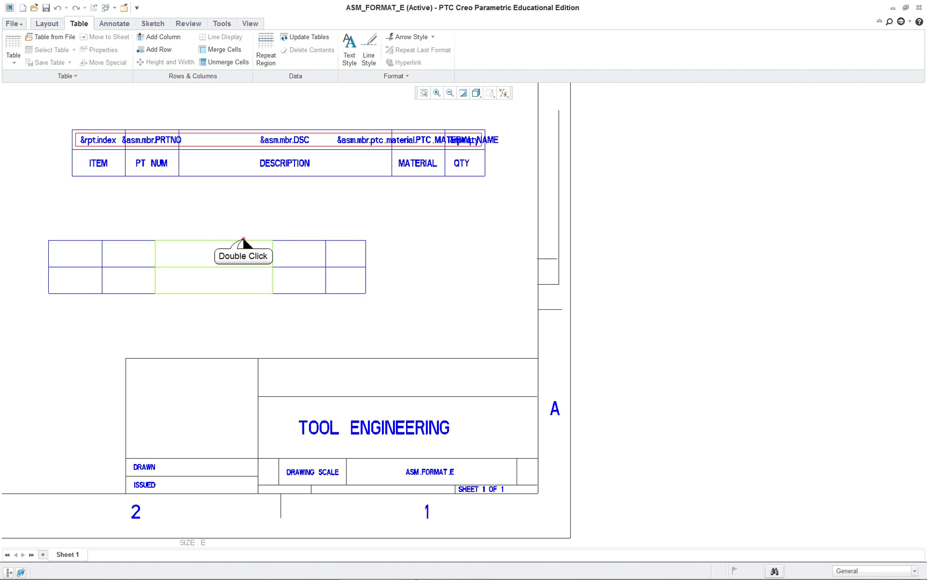
pyautogui.click(460, 264)
pyautogui.doubleClick(461, 264)
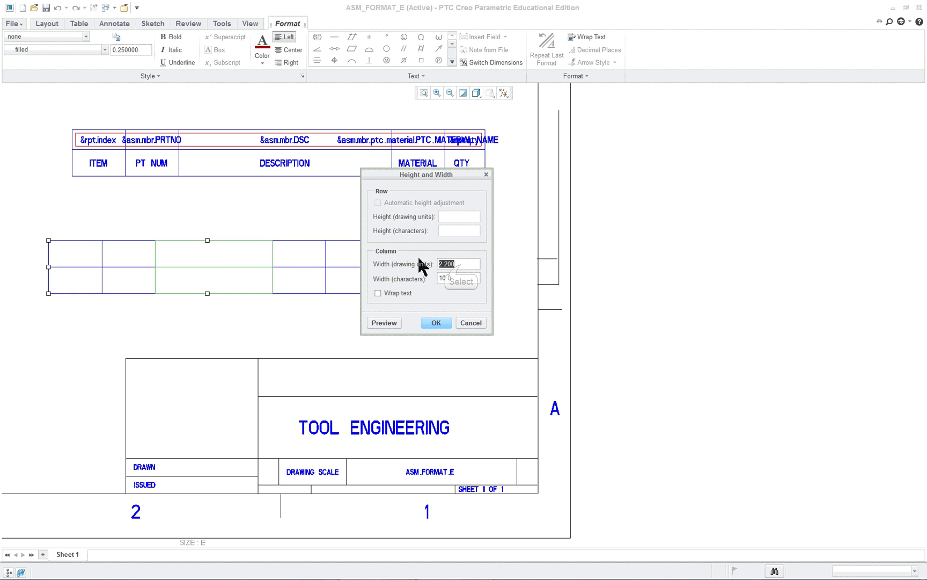
pyautogui.write('4')
pyautogui.click(434, 321)
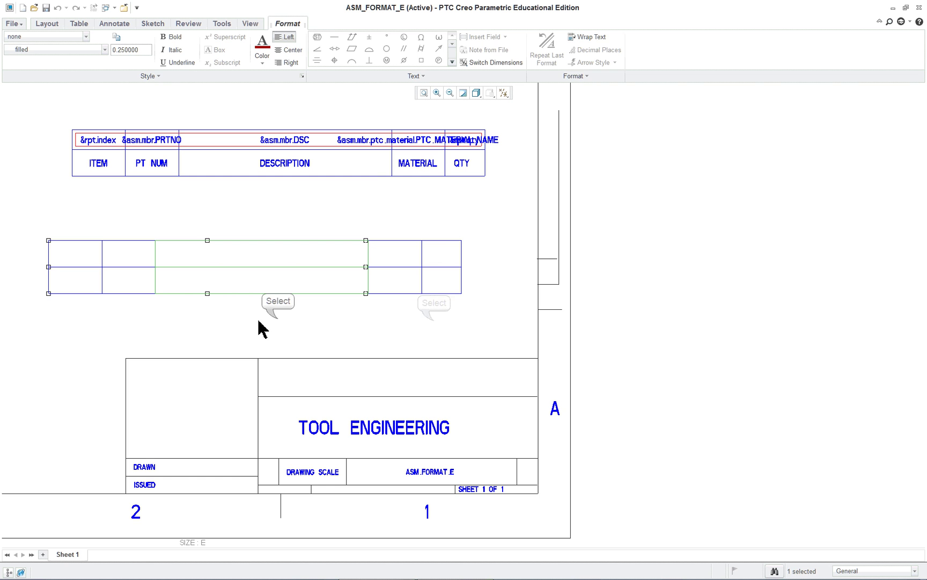
# Turn off automatic height adjustment and fix the top row height at 0.375
pyautogui.click(278, 320)
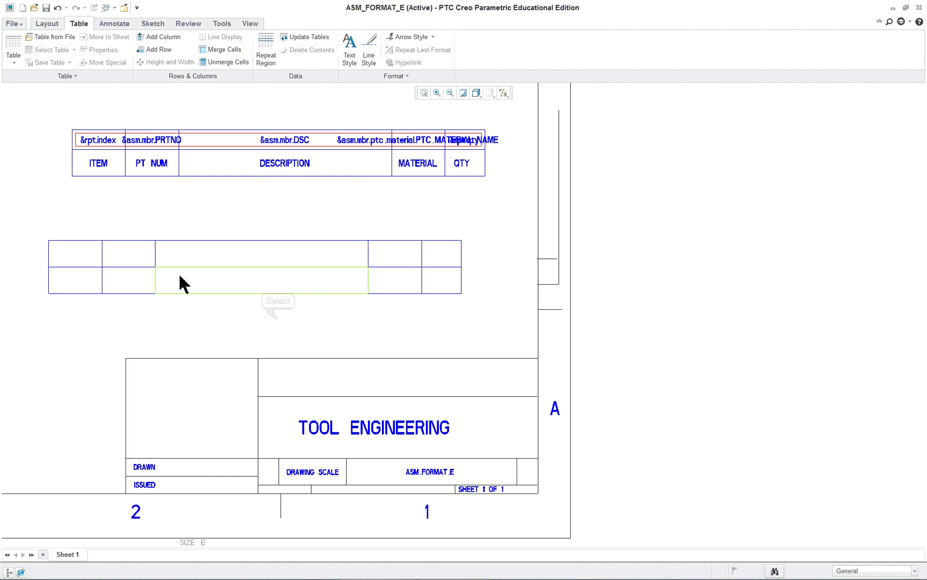
pyautogui.doubleClick(49, 259)
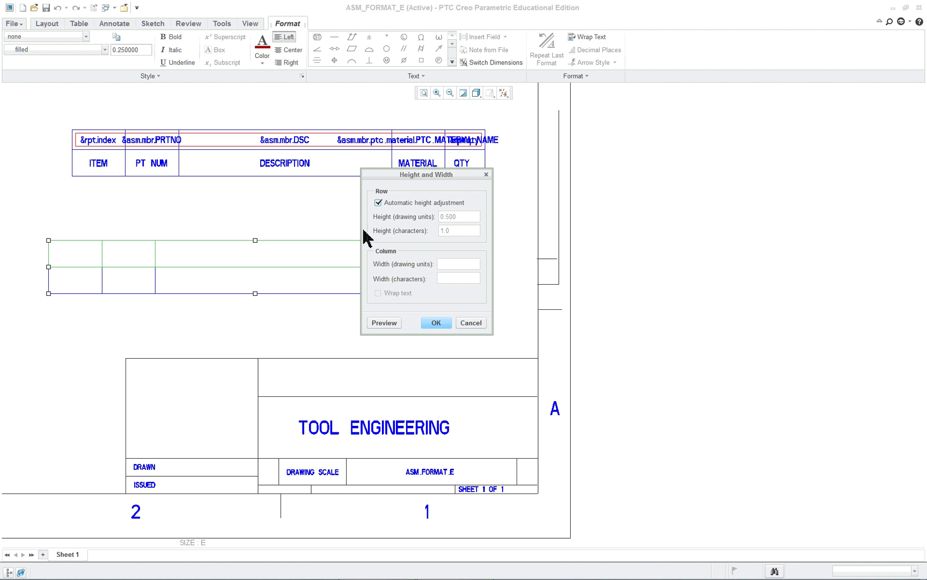
pyautogui.click(379, 202)
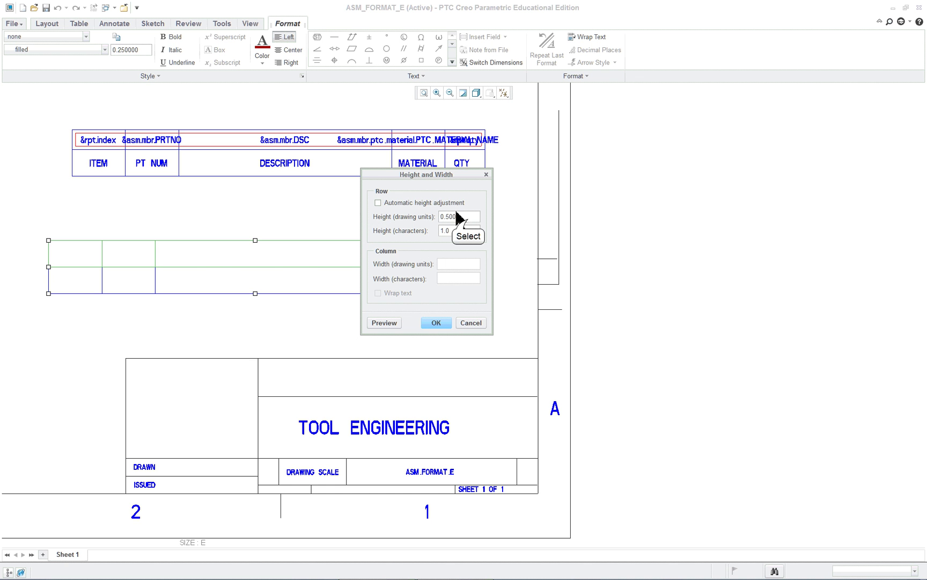
pyautogui.moveTo(469, 220); pyautogui.dragTo(433, 221)
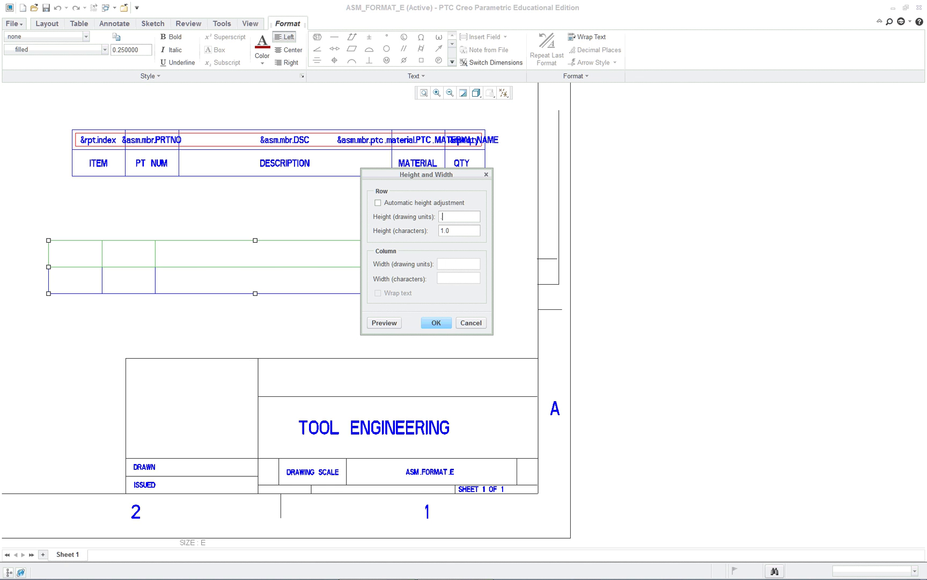
pyautogui.click(435, 323)
# Move the new table down so it sits flush on the title block's top edge
pyautogui.click(334, 200)
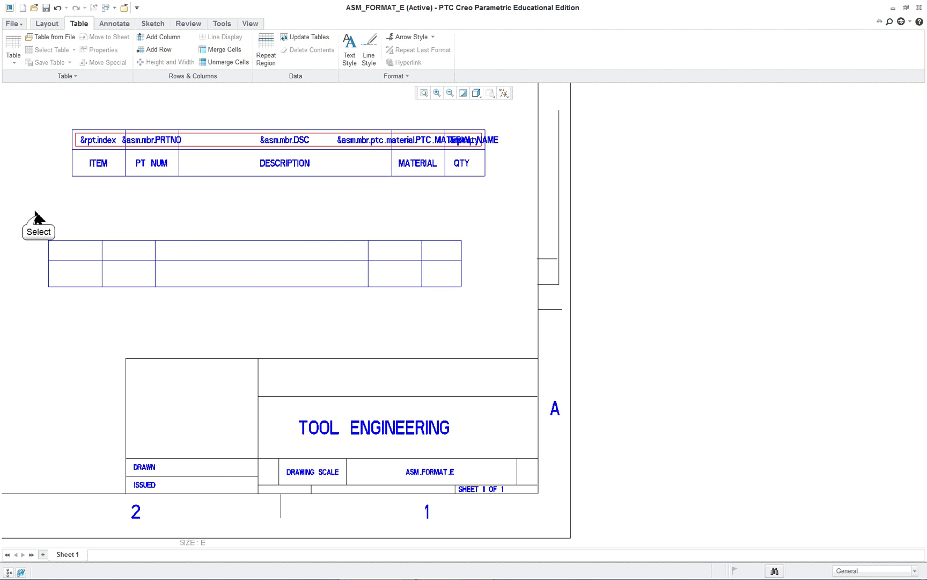
pyautogui.moveTo(37, 215); pyautogui.dragTo(522, 301)
pyautogui.click(372, 298)
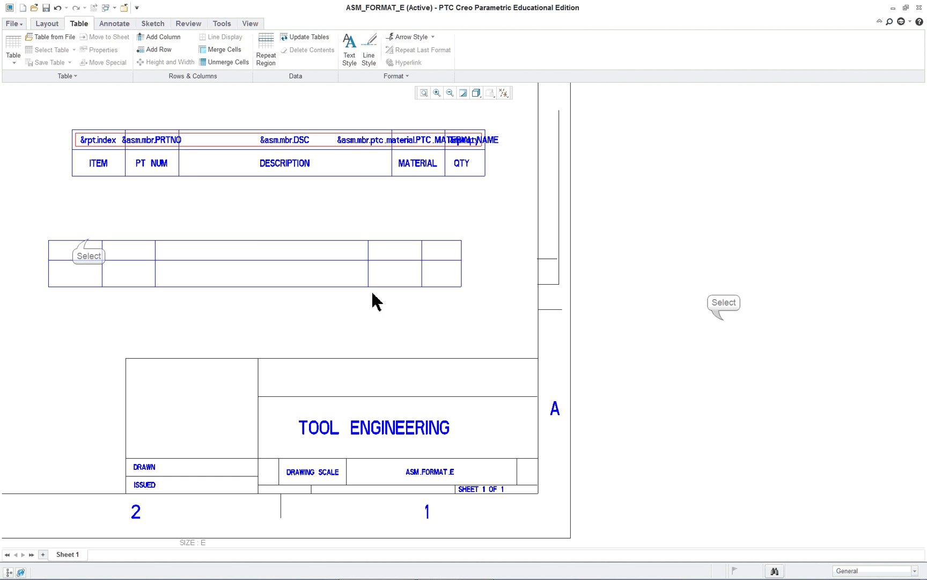
pyautogui.click(87, 243)
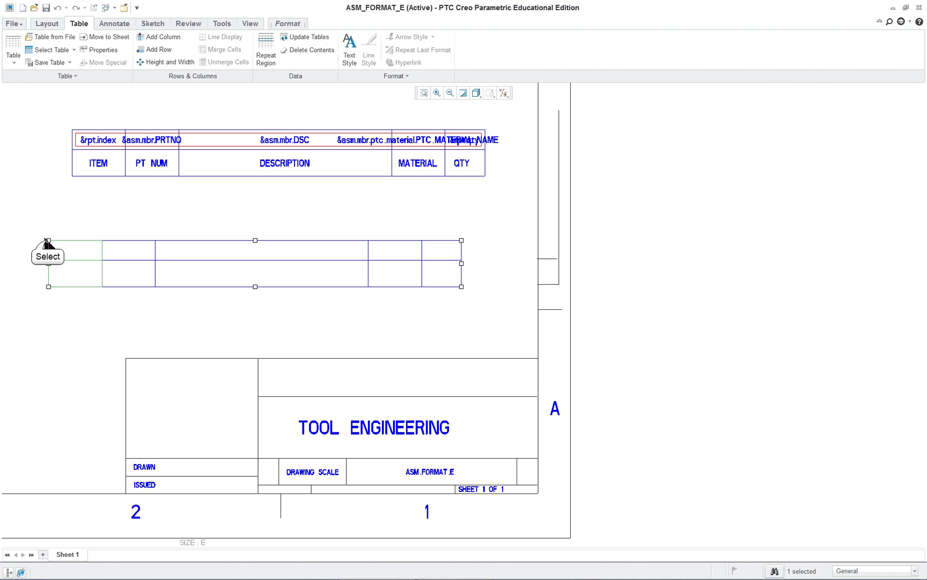
pyautogui.moveTo(48, 241); pyautogui.dragTo(127, 311)
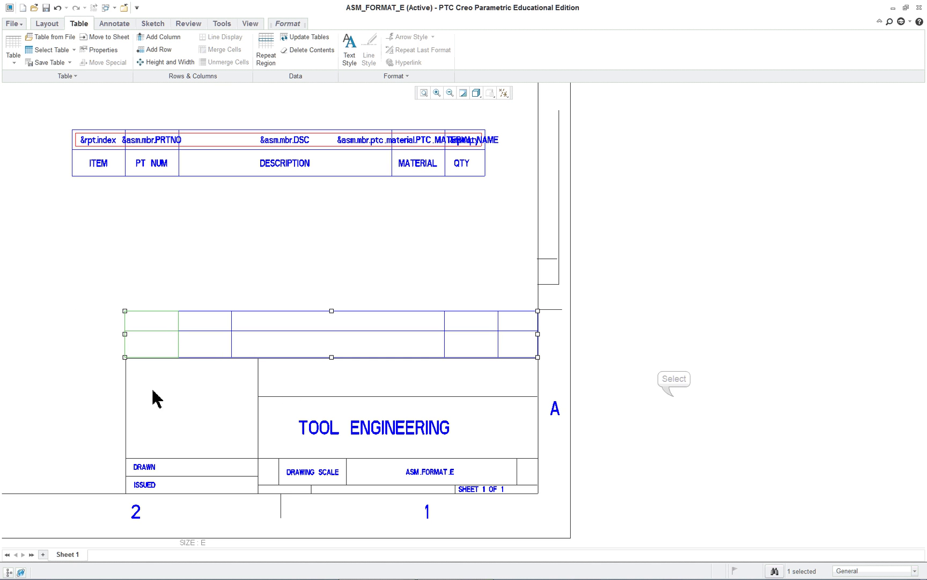
# Enter the ITEM and PT MUN headers in the first two lower-row cells
pyautogui.click(673, 397)
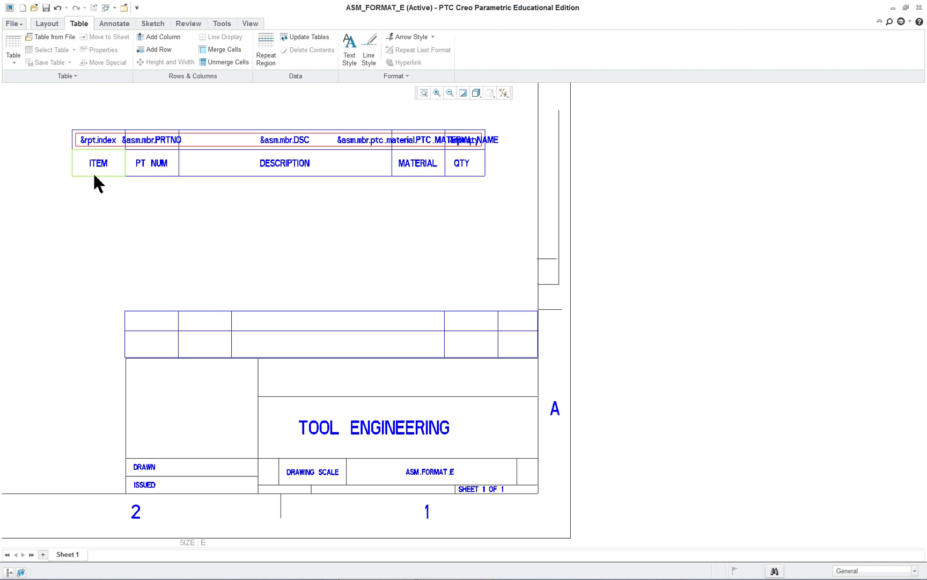
pyautogui.doubleClick(152, 344)
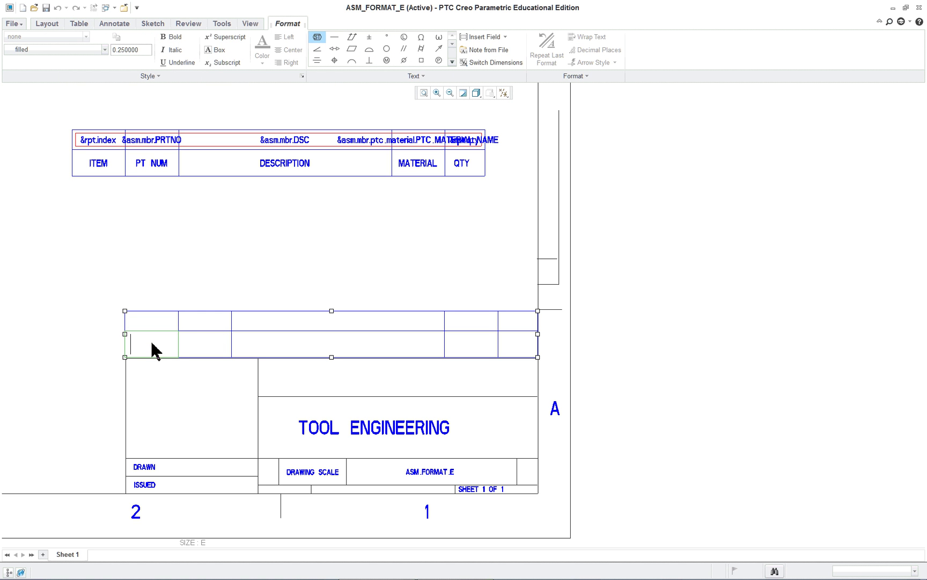
pyautogui.write('ITEM')
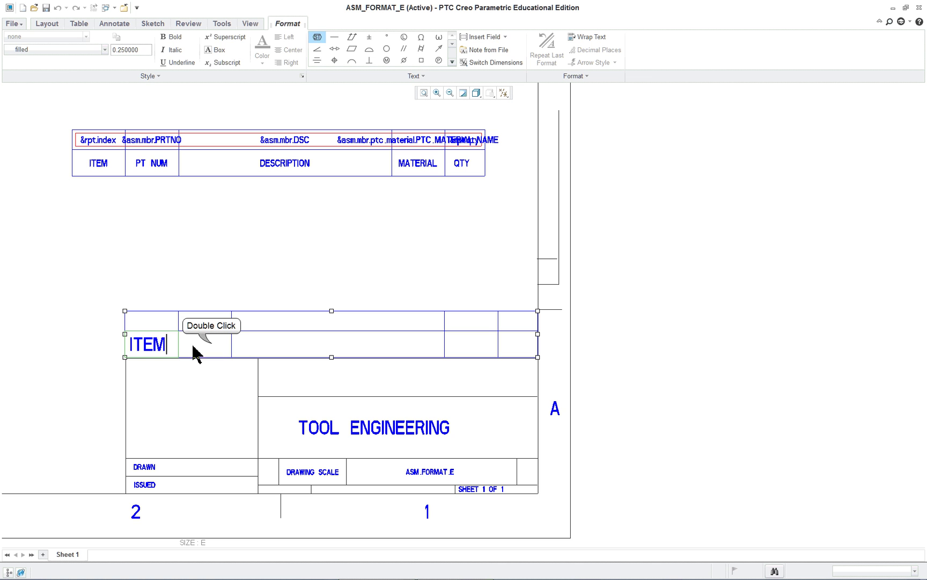
pyautogui.click(213, 349)
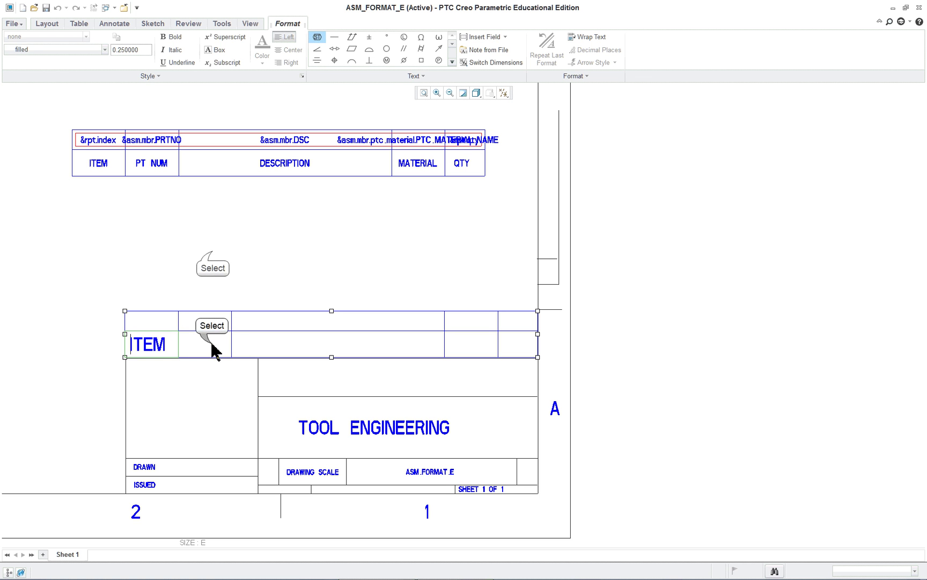
pyautogui.click(213, 348)
pyautogui.doubleClick(212, 344)
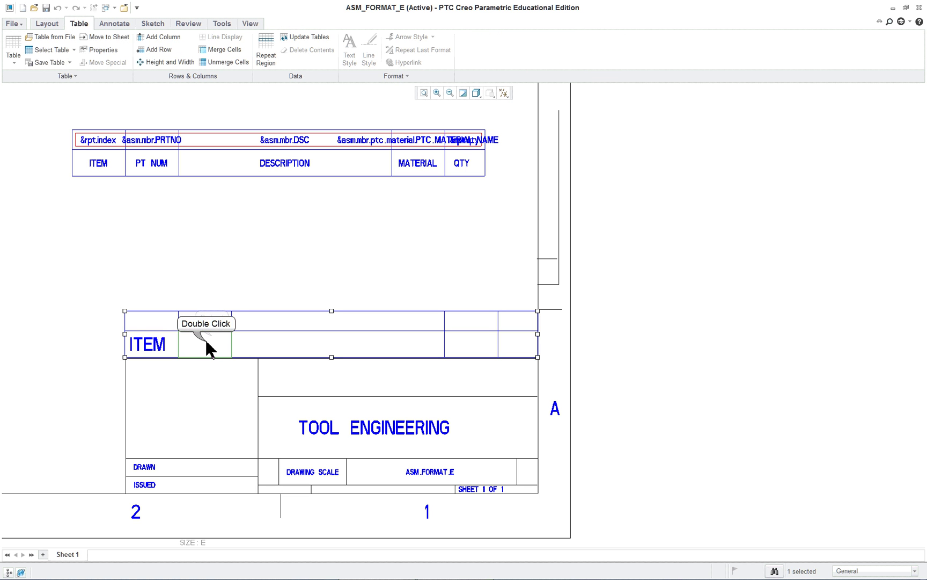
pyautogui.write('PT')
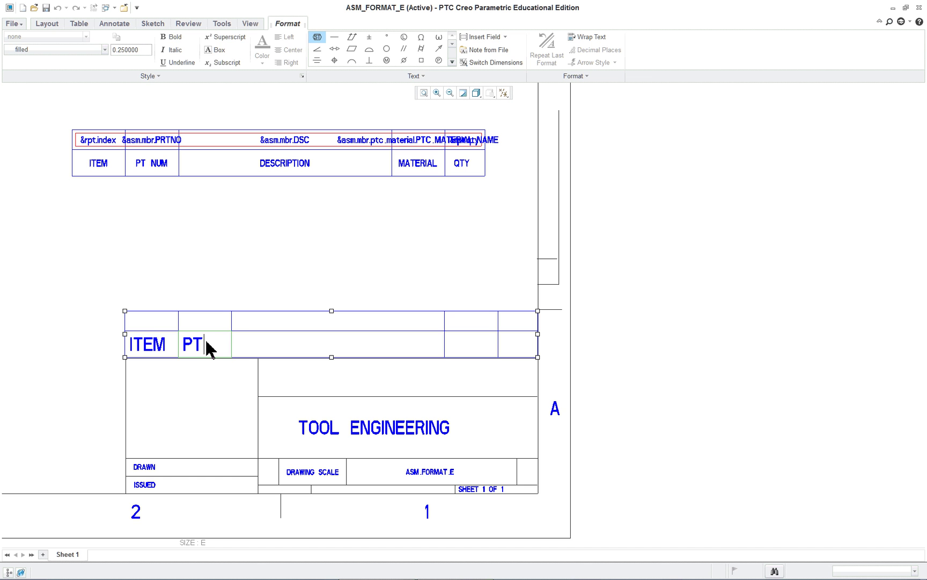
pyautogui.write(' MUN')
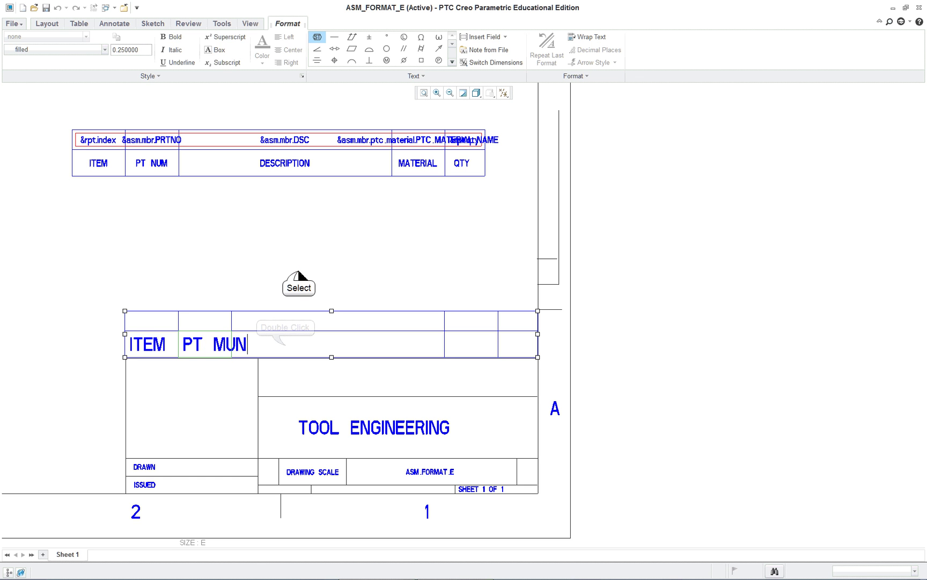
pyautogui.click(283, 353)
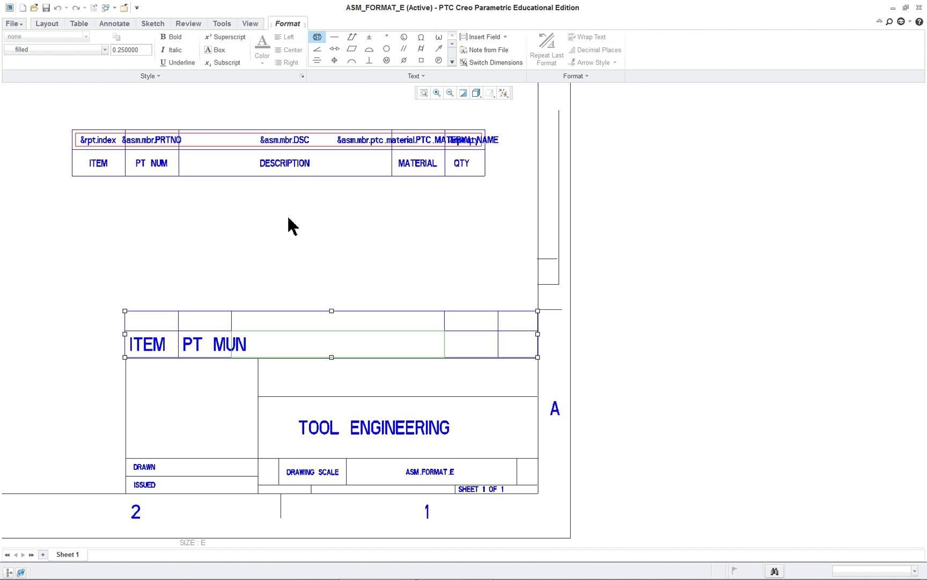
# Enter the DESCRIPTION, MATERIAL and QTY headers in the remaining lower-row cells
pyautogui.write('DESC')
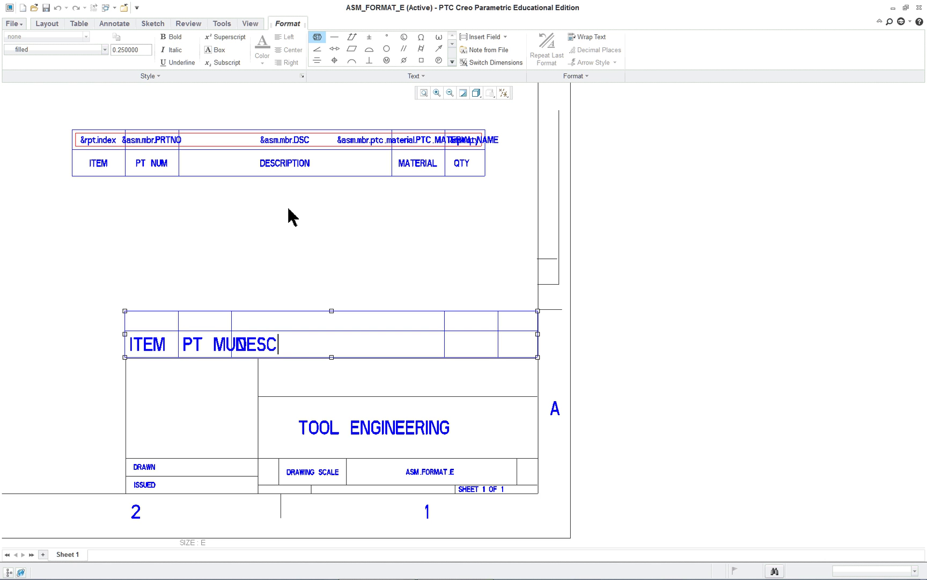
pyautogui.write('RIPTION')
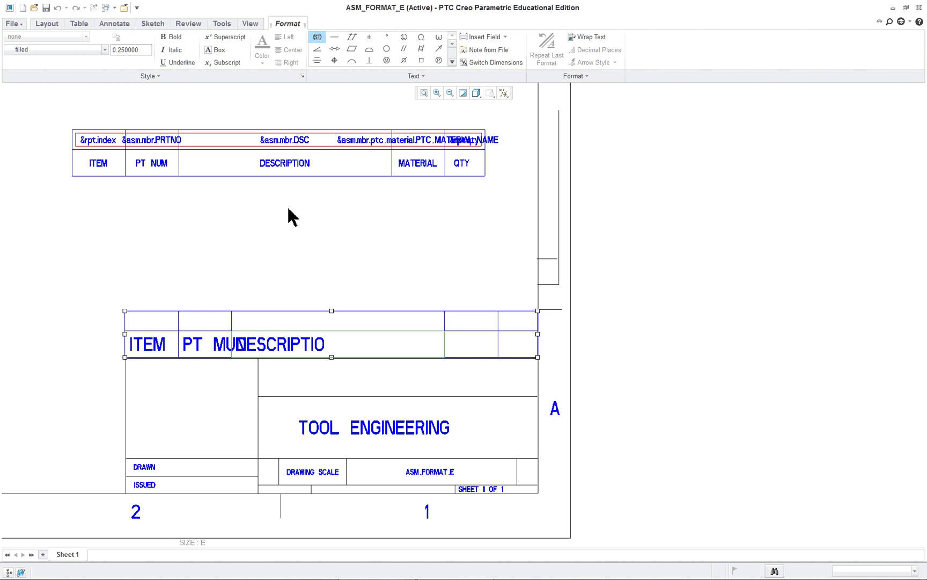
pyautogui.click(474, 346)
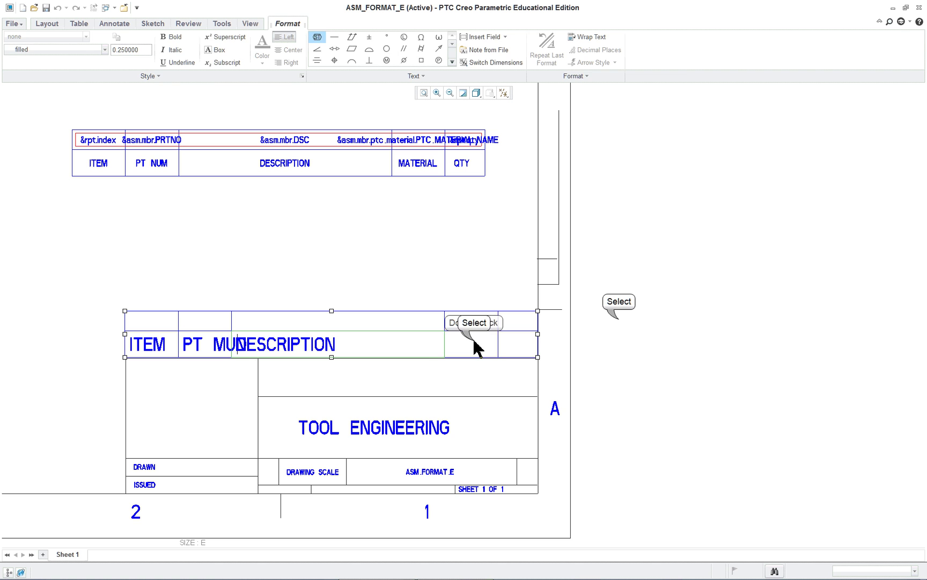
pyautogui.click(477, 348)
pyautogui.doubleClick(475, 349)
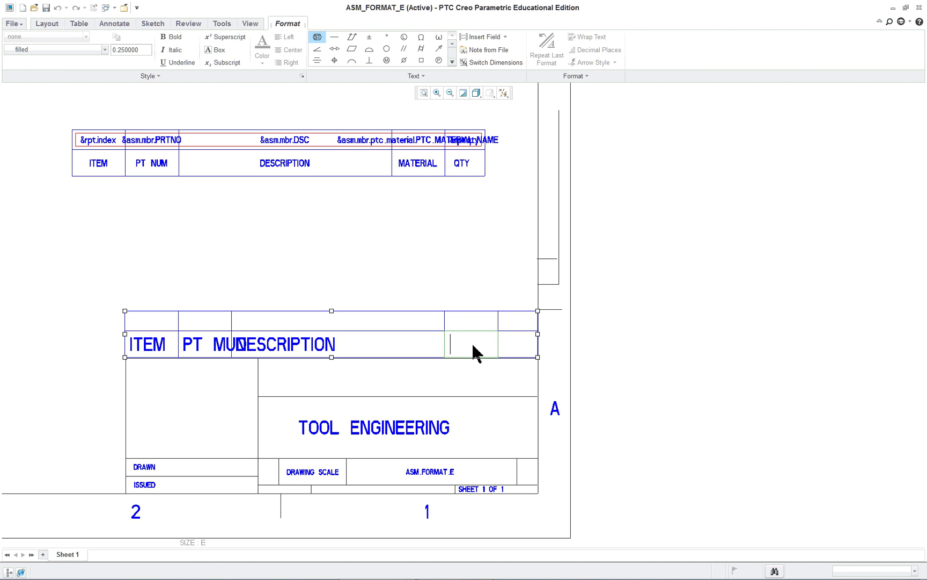
pyautogui.write('MATERIAL')
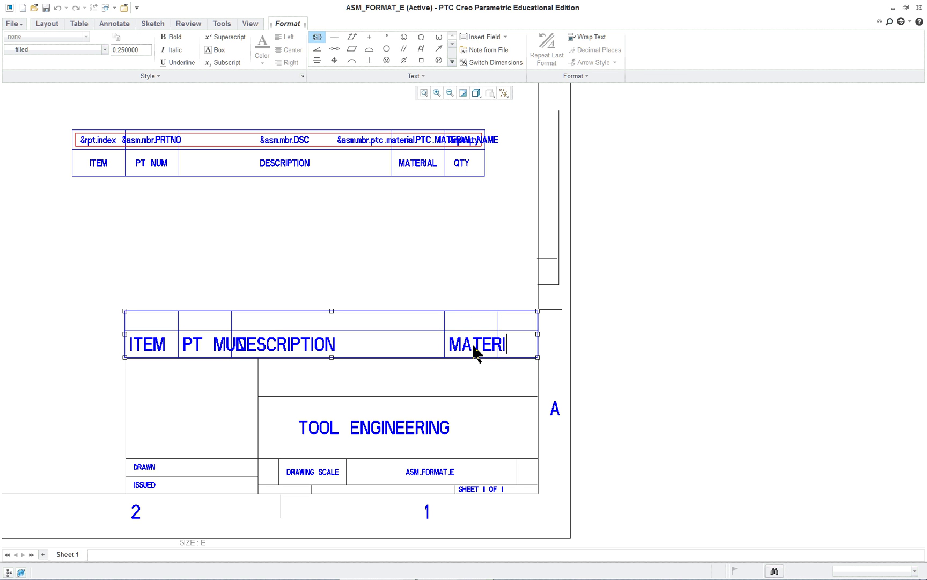
pyautogui.doubleClick(526, 344)
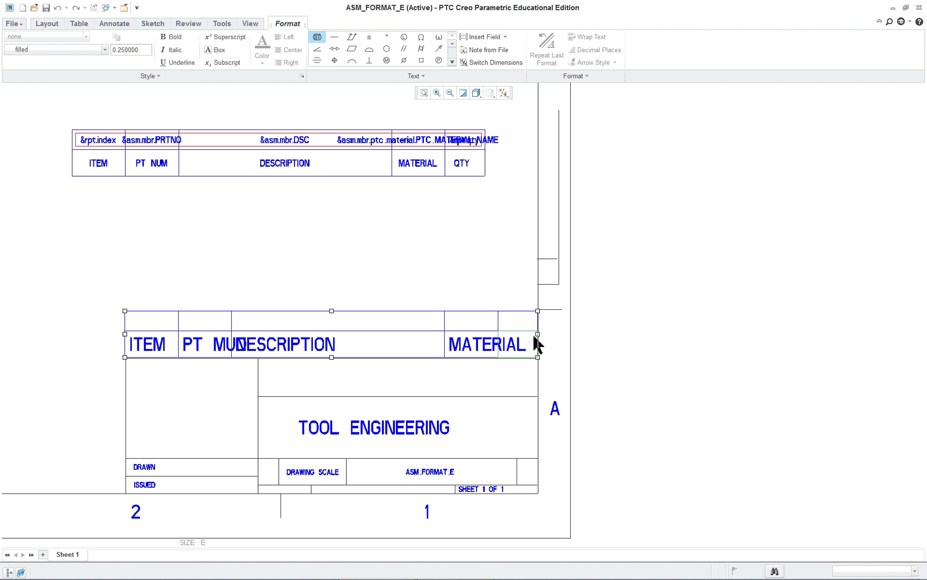
pyautogui.write('QTY')
pyautogui.click(539, 344)
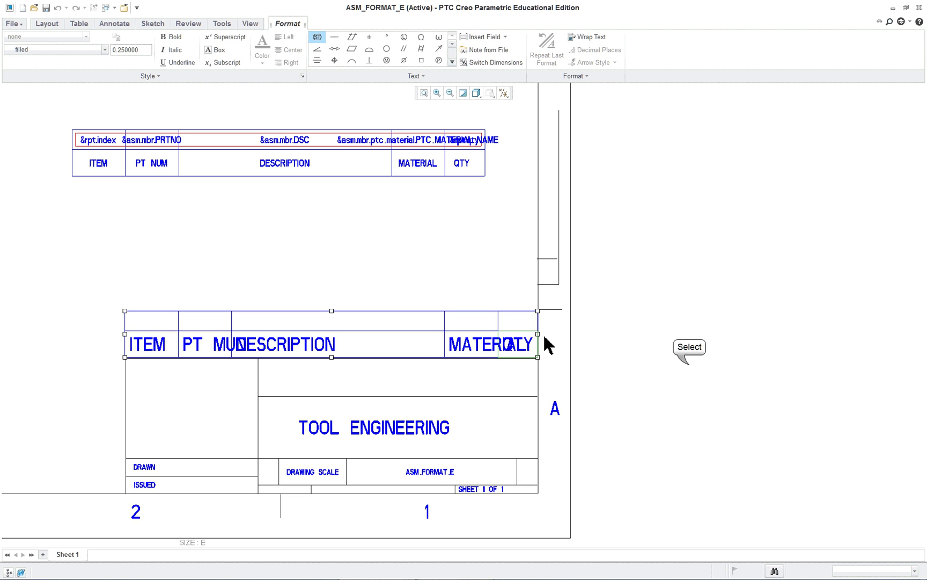
# Set the new table's text height to 0.125 through Text Style
pyautogui.doubleClick(94, 318)
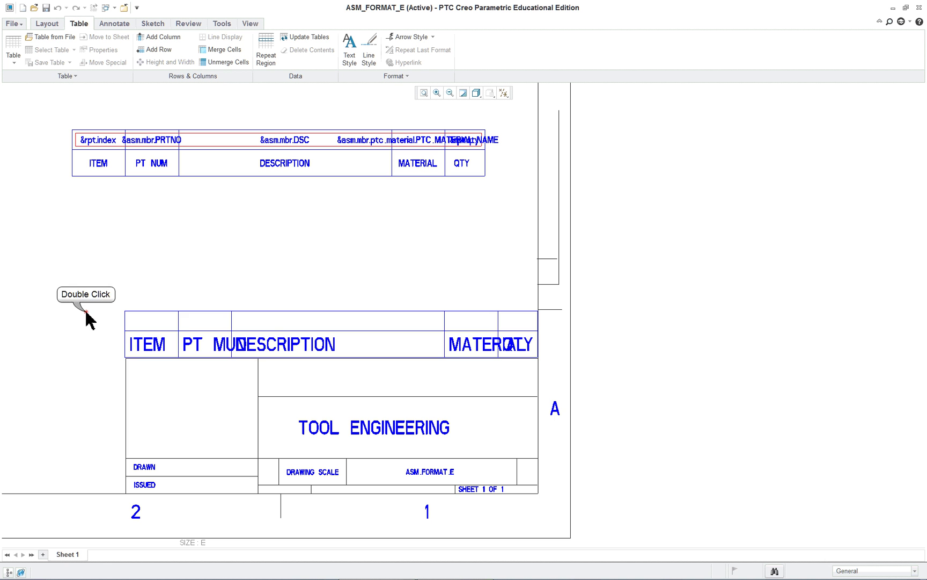
pyautogui.moveTo(90, 313); pyautogui.dragTo(596, 375)
pyautogui.rightClick(596, 374)
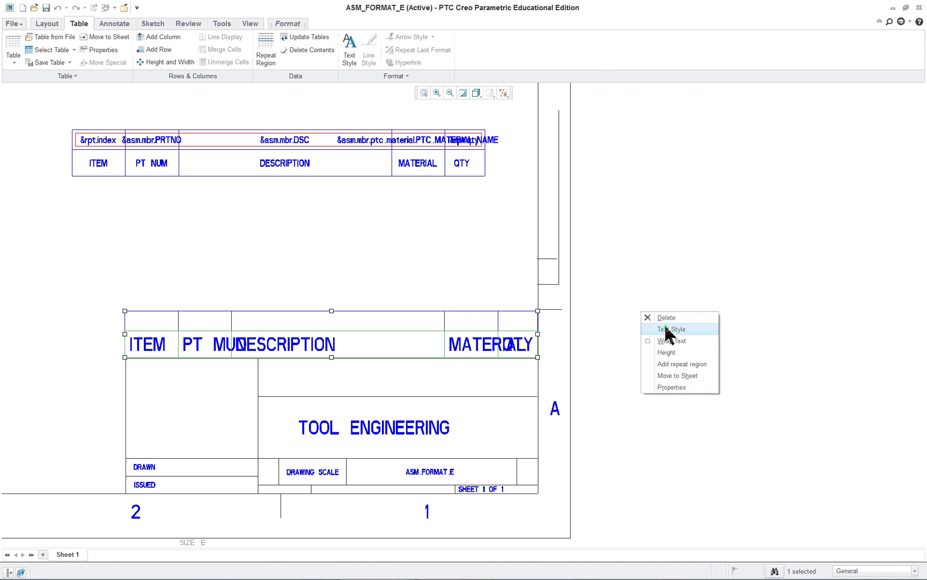
pyautogui.click(671, 329)
pyautogui.doubleClick(400, 220)
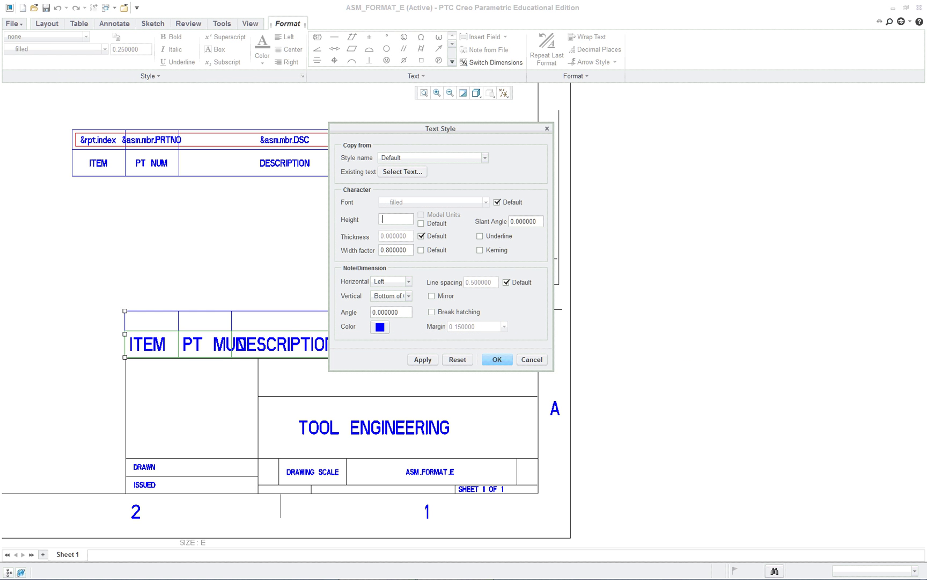
pyautogui.write('.125')
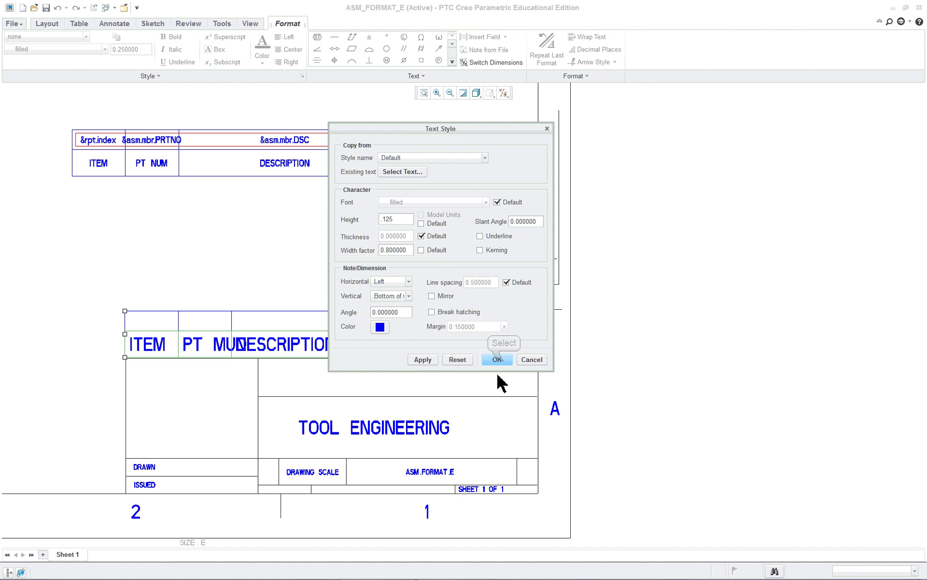
pyautogui.click(503, 361)
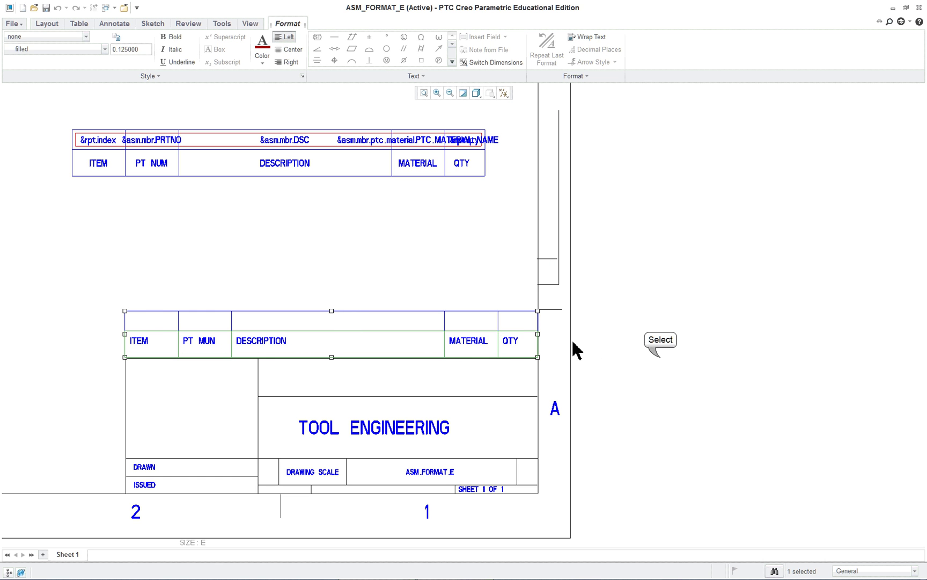
# Align the header labels ITEM through QTY to Center horizontally and Middle vertically
pyautogui.click(151, 344)
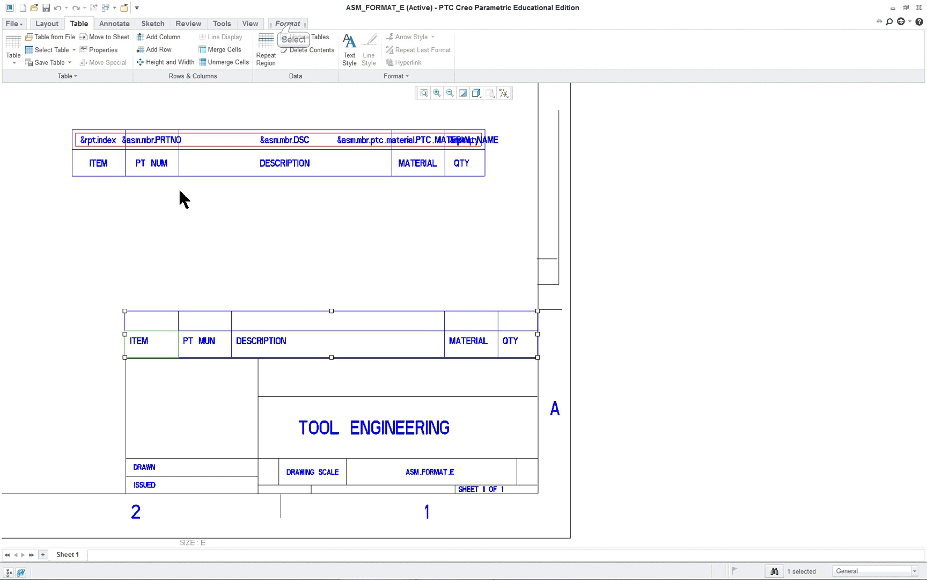
pyautogui.click(293, 26)
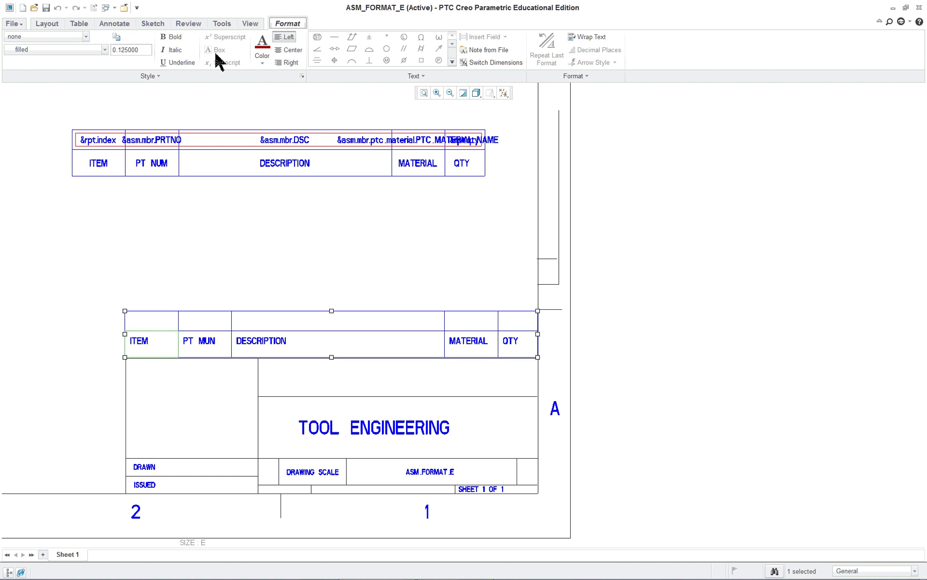
pyautogui.click(288, 51)
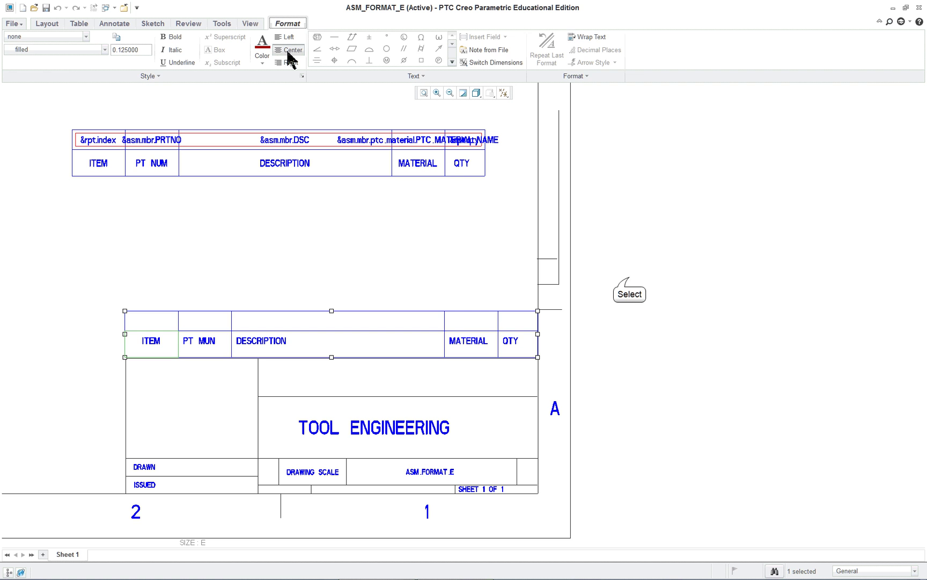
pyautogui.click(88, 322)
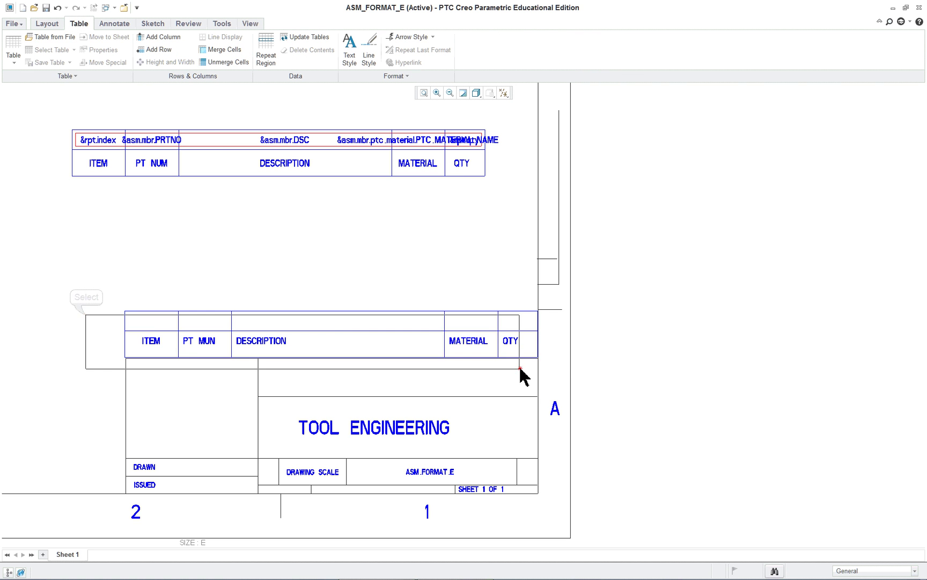
pyautogui.rightClick(402, 270)
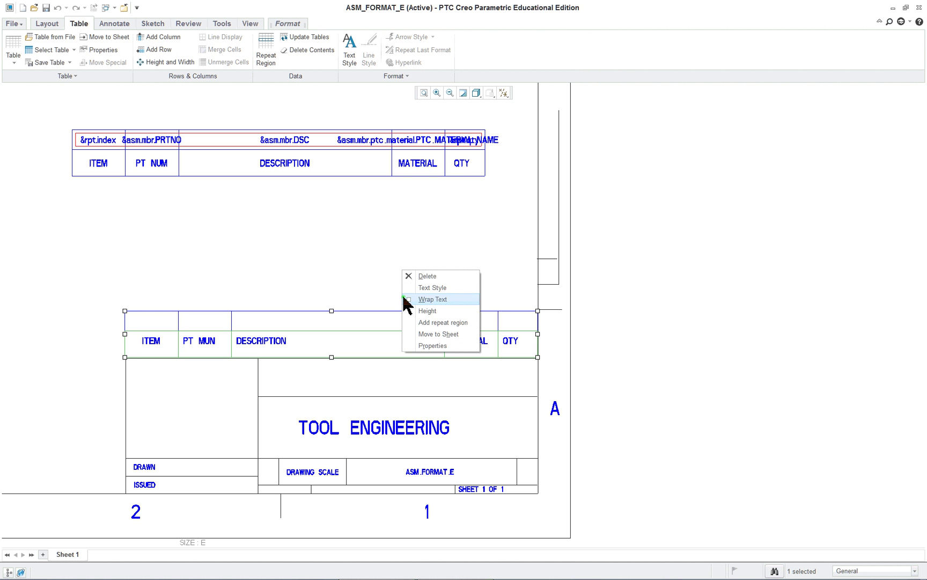
pyautogui.click(436, 288)
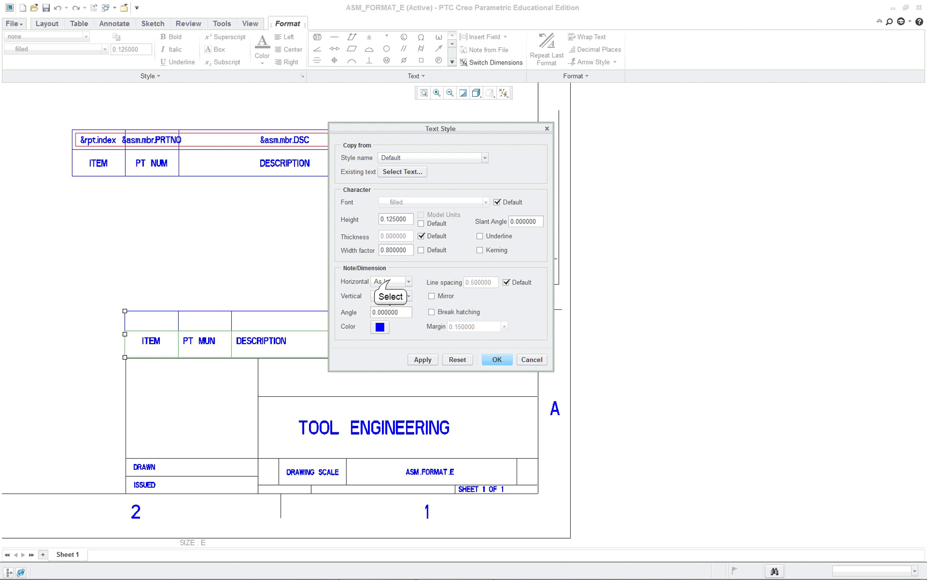
pyautogui.click(392, 296)
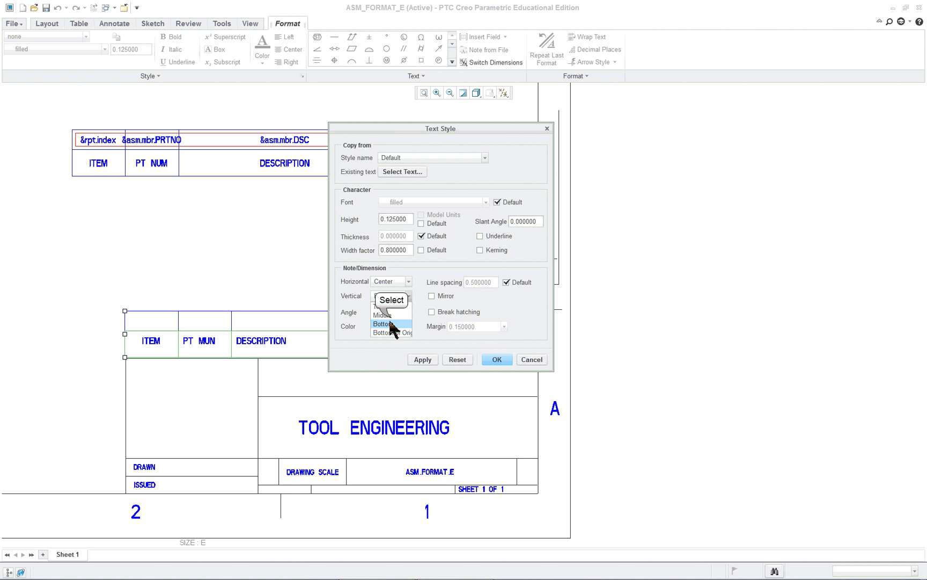
pyautogui.click(395, 322)
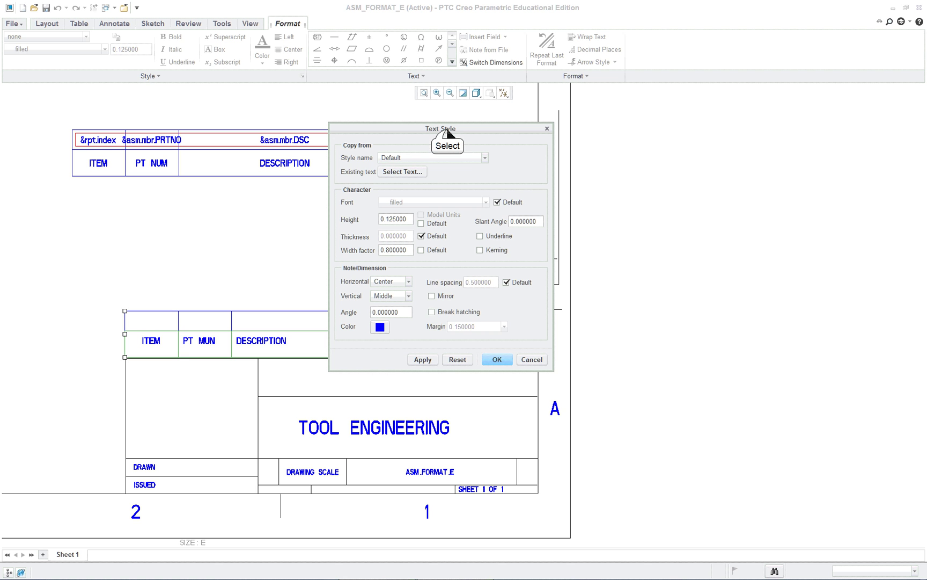
pyautogui.click(423, 359)
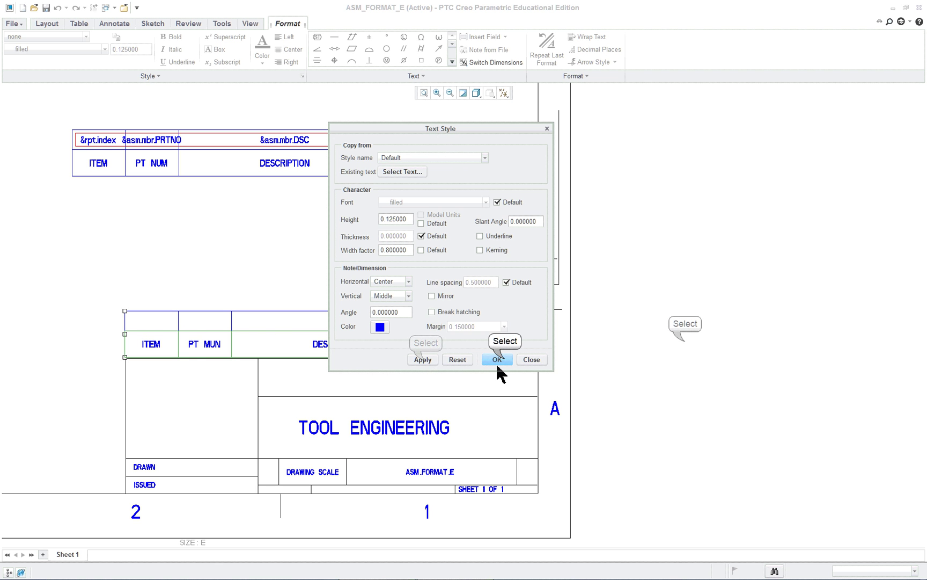
pyautogui.click(498, 359)
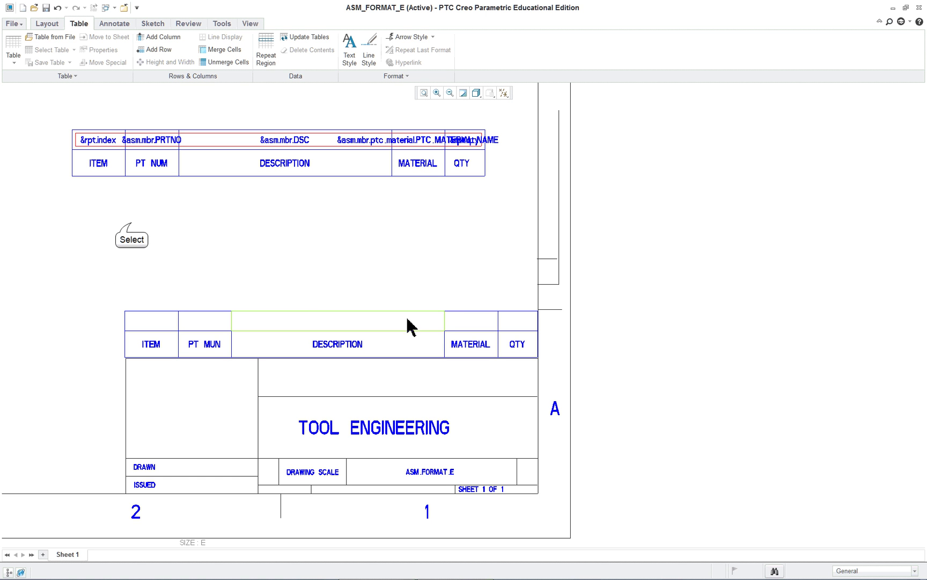
# Add a simple repeat region across the top row with No Duplicates and Recursive attributes
pyautogui.click(265, 54)
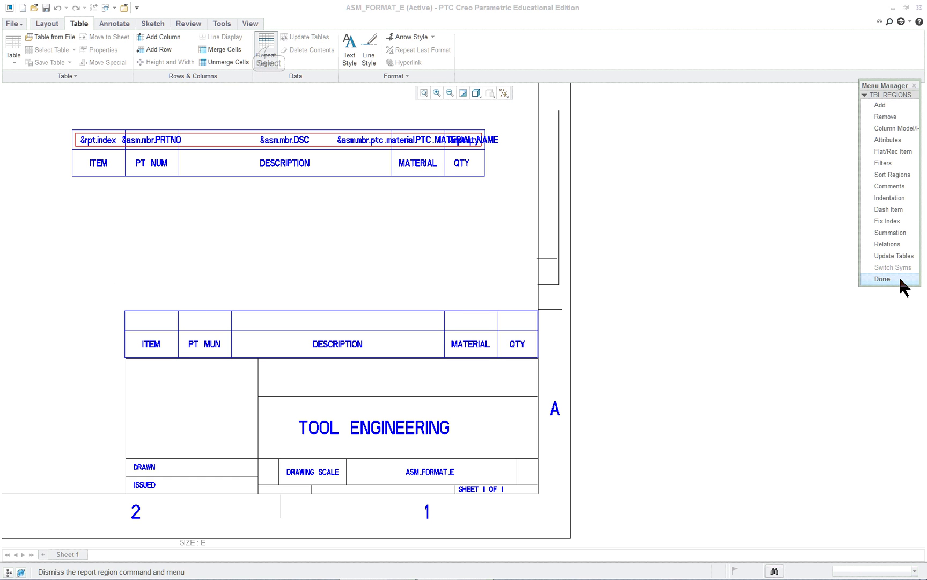
pyautogui.moveTo(880, 81); pyautogui.dragTo(661, 136)
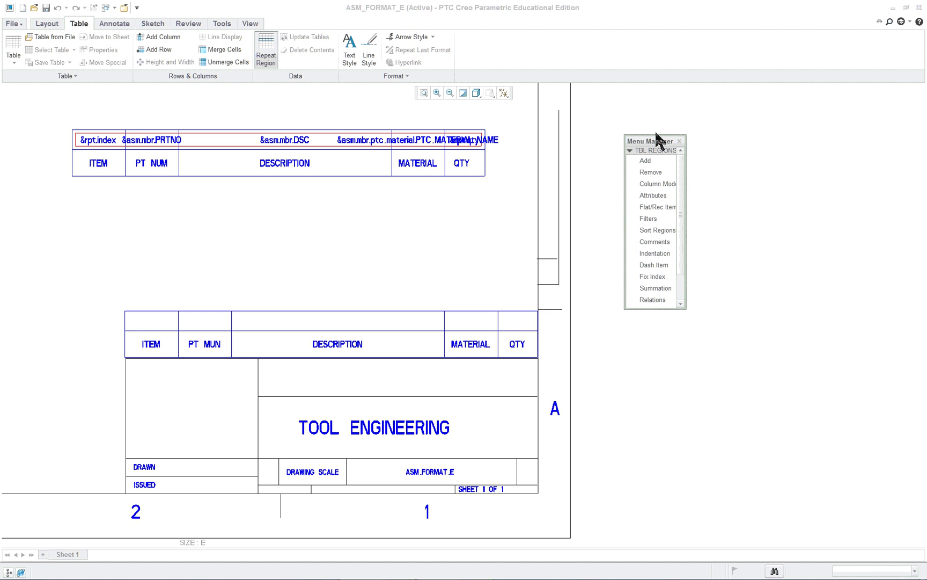
pyautogui.click(646, 161)
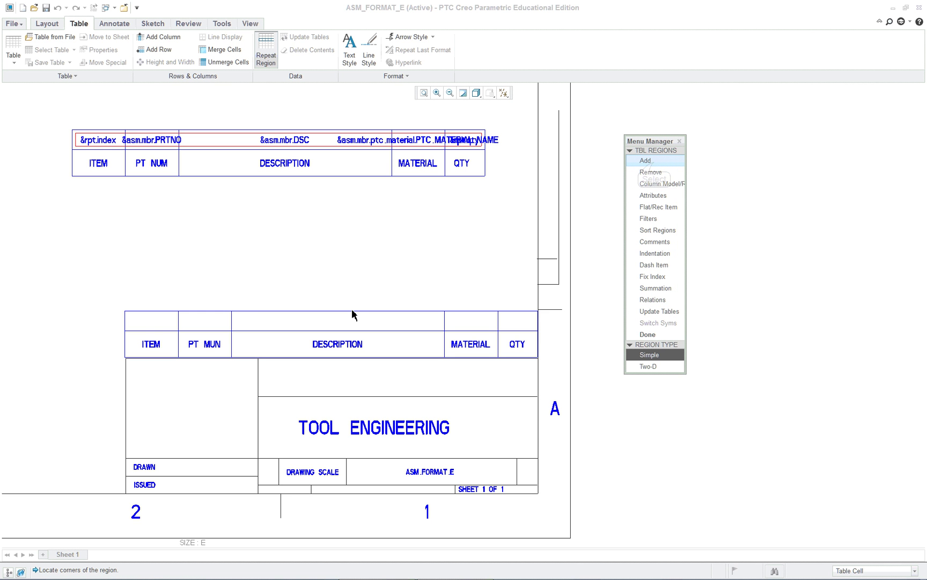
pyautogui.click(144, 320)
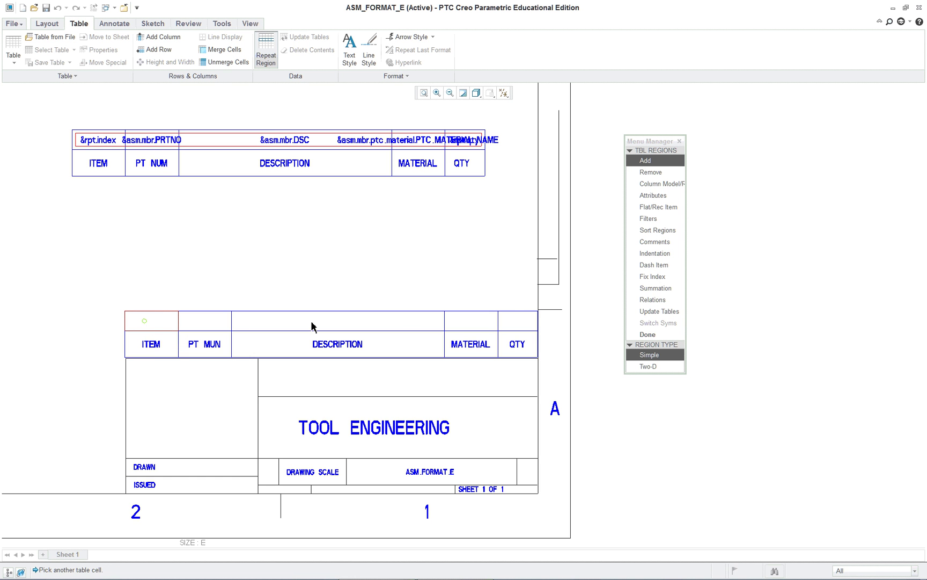
pyautogui.click(518, 322)
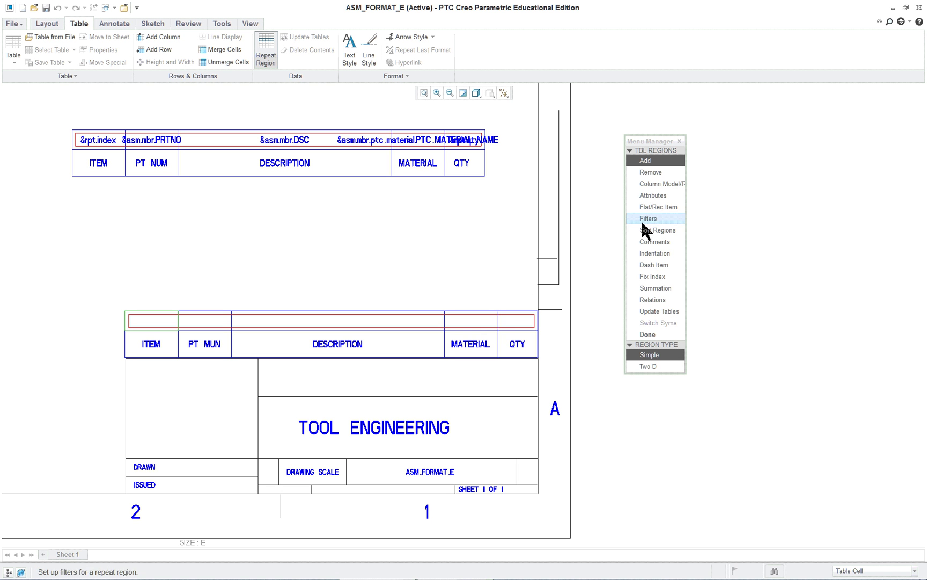
pyautogui.click(659, 197)
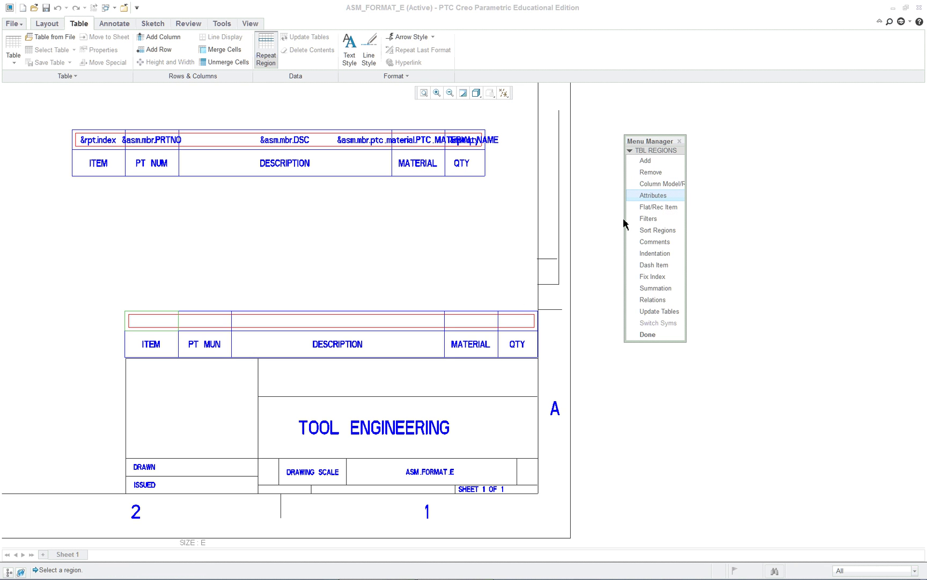
pyautogui.click(395, 322)
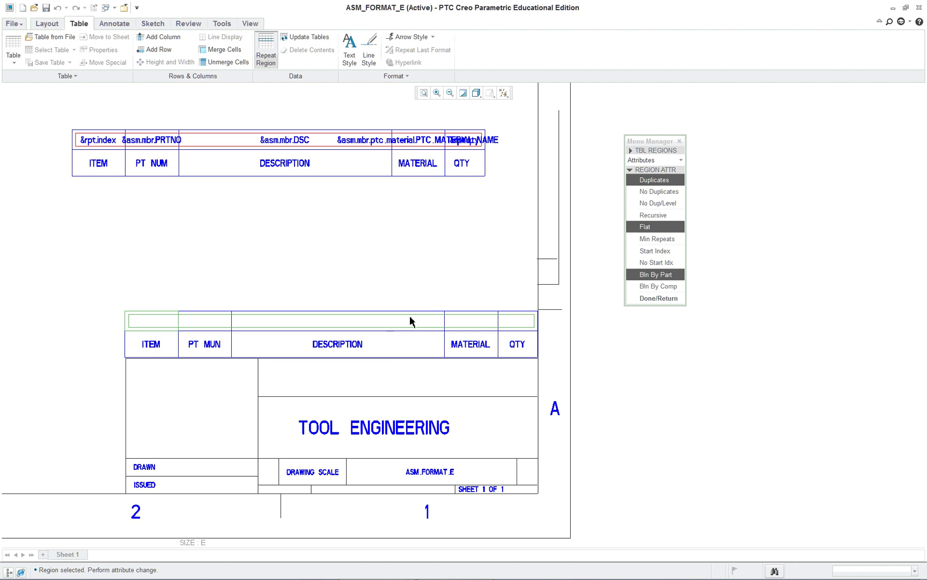
pyautogui.click(666, 192)
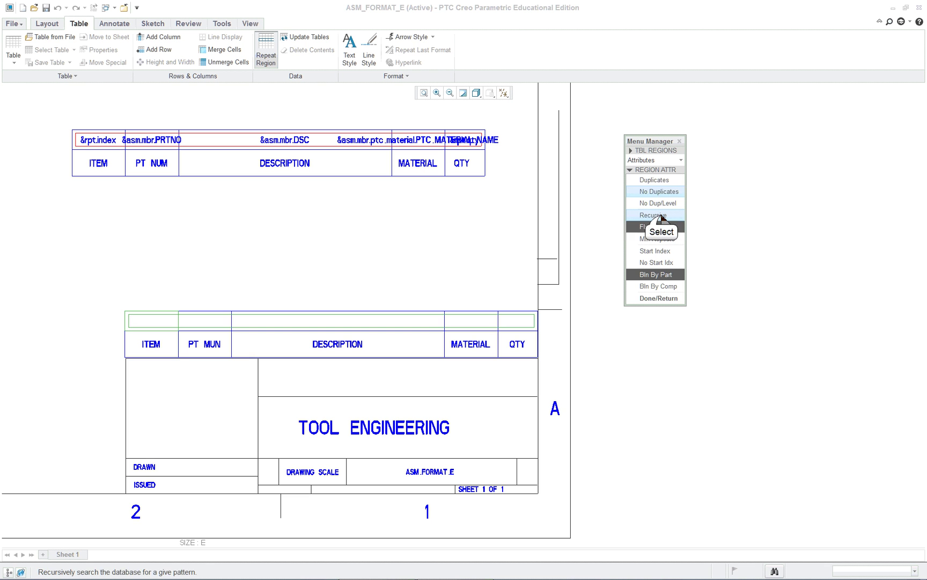
pyautogui.click(662, 216)
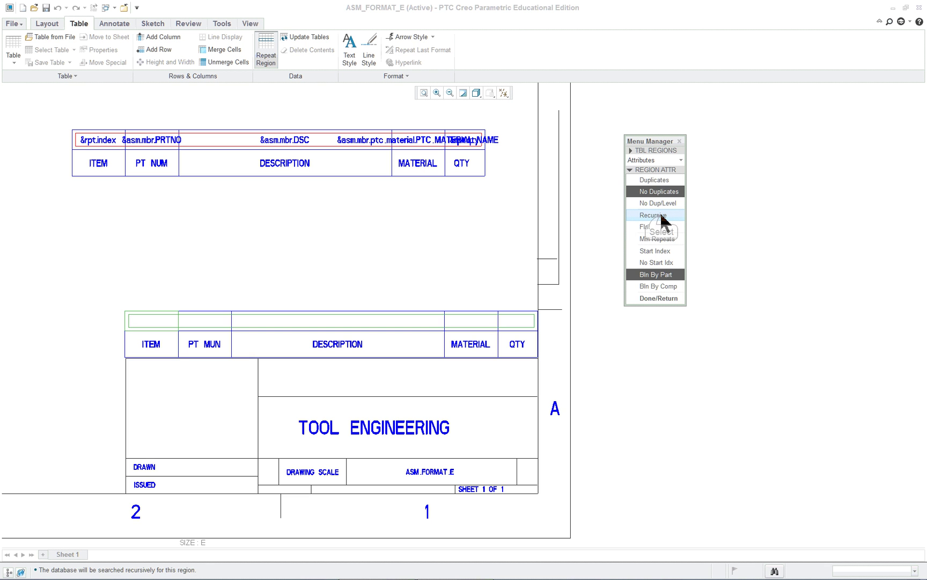
pyautogui.click(663, 298)
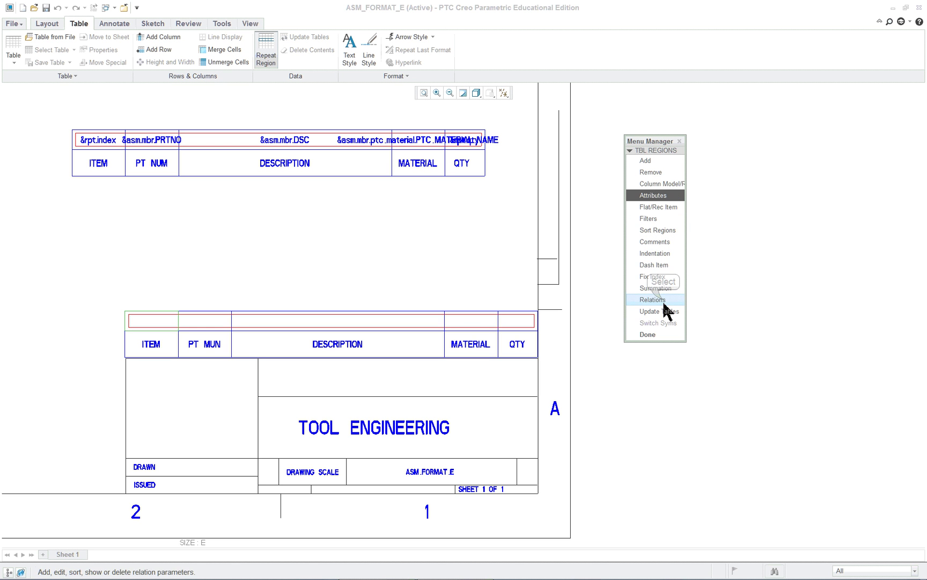
pyautogui.click(648, 333)
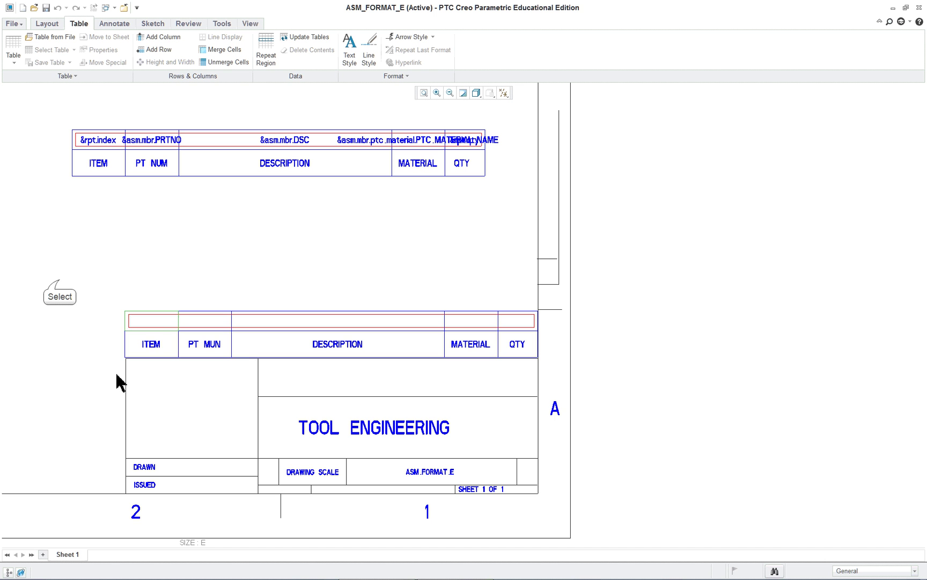
# Put the &rpt.index report parameter in the repeat region's ITEM cell
pyautogui.doubleClick(145, 319)
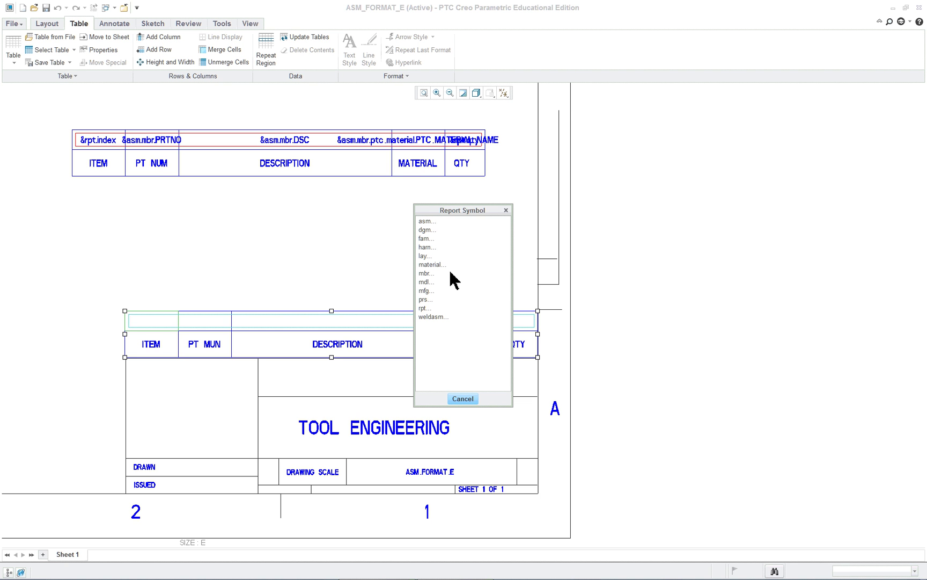
pyautogui.click(424, 309)
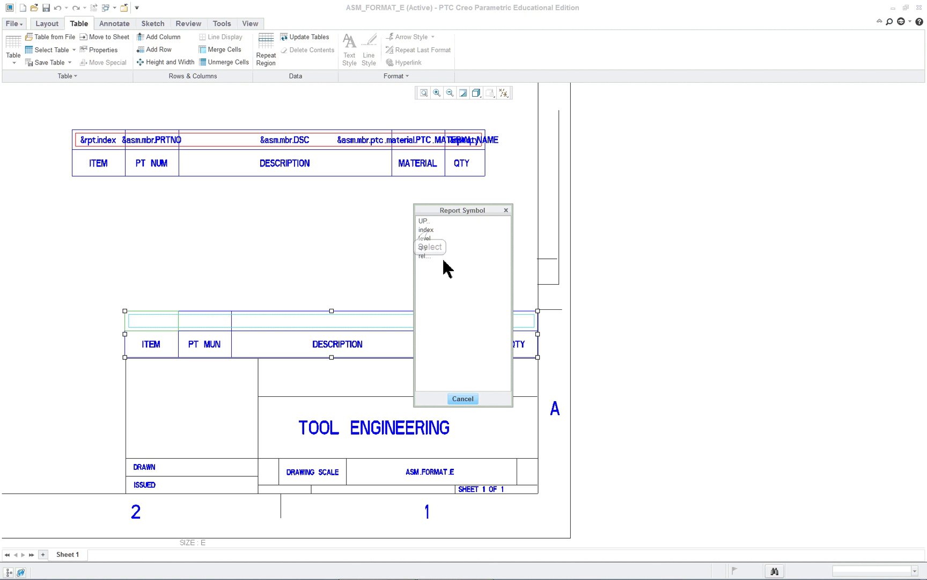
pyautogui.click(427, 231)
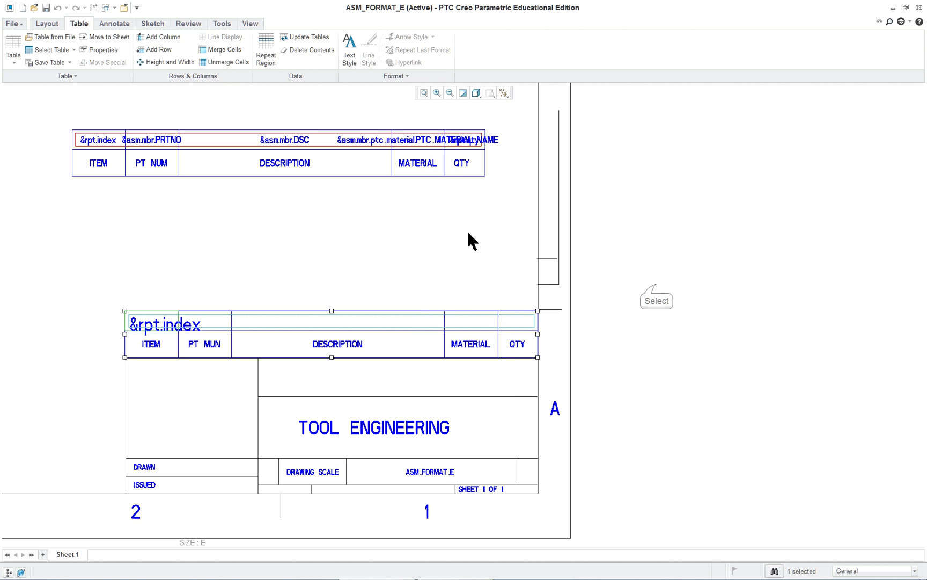
pyautogui.click(657, 288)
# Put the &rpt.qty report parameter in the repeat region's QTY cell
pyautogui.doubleClick(516, 318)
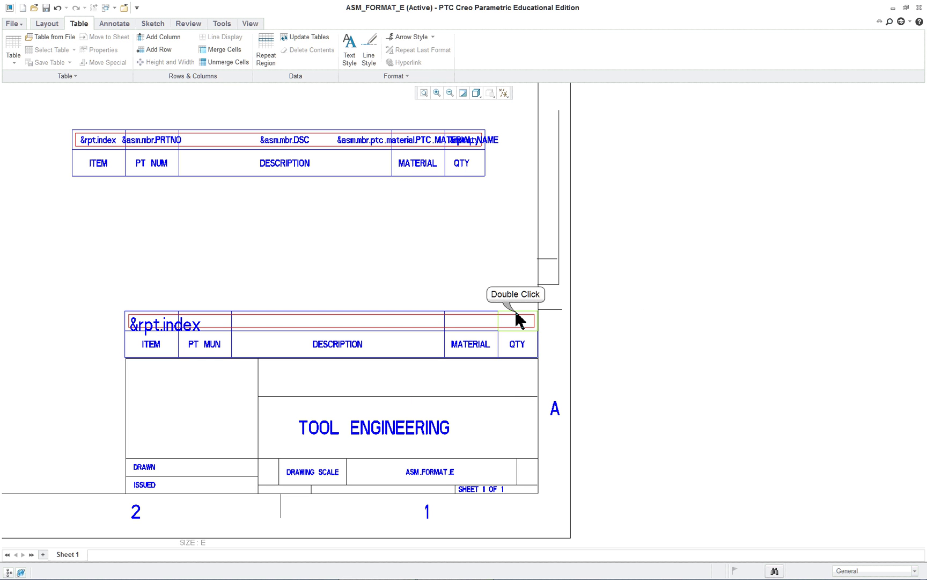
pyautogui.click(428, 310)
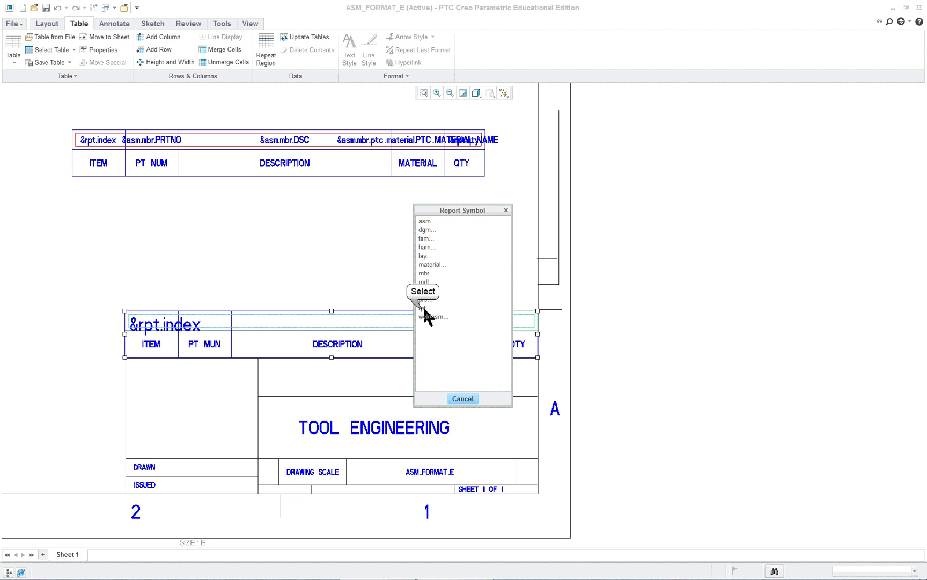
pyautogui.click(424, 248)
pyautogui.click(638, 296)
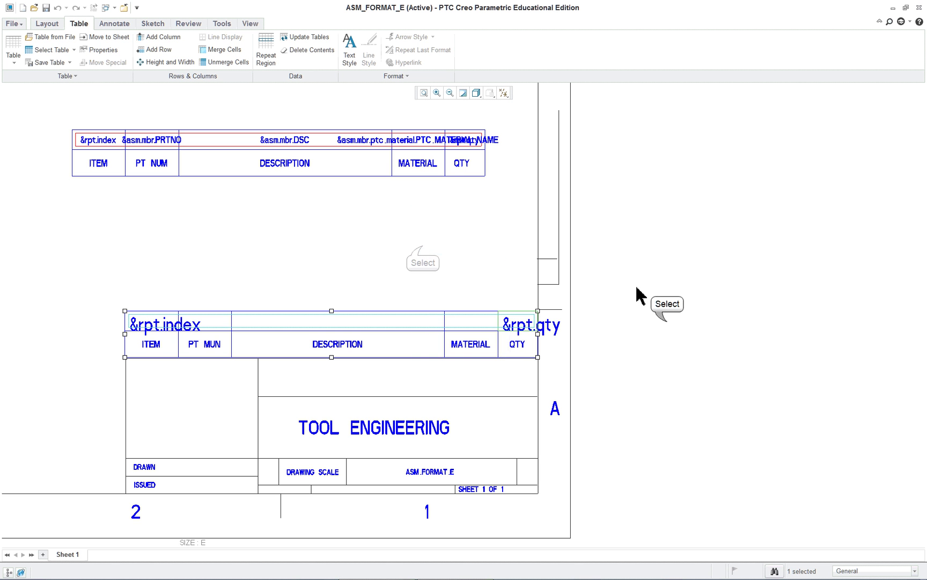
# Insert the user-defined report symbol &asm.mbr.PRTNO into the PT NUM repeat cell
pyautogui.doubleClick(205, 312)
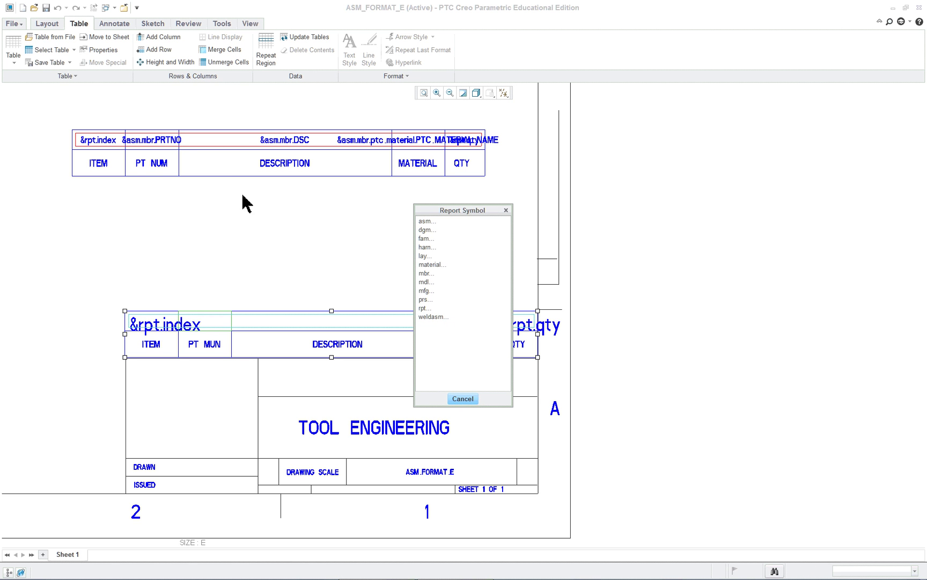
pyautogui.click(426, 222)
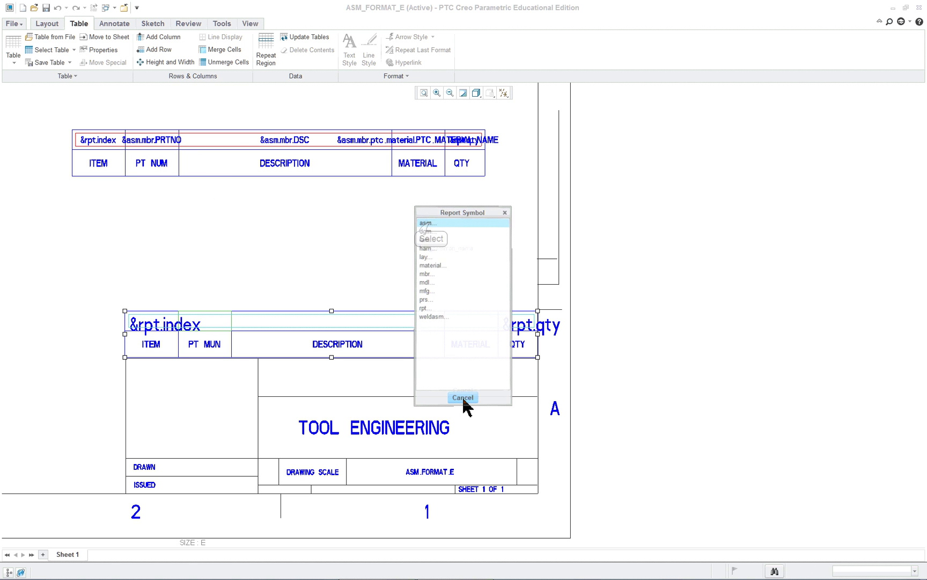
pyautogui.click(423, 230)
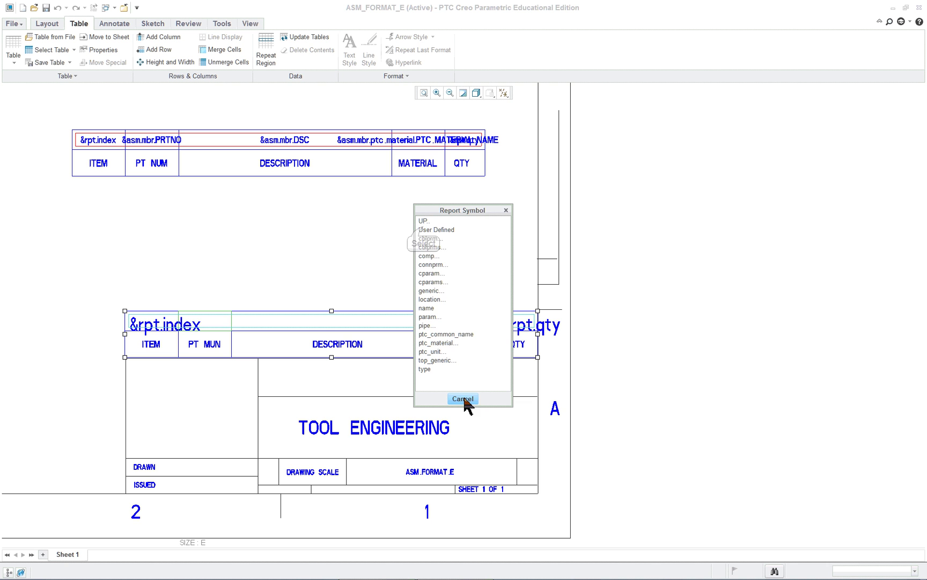
pyautogui.click(432, 230)
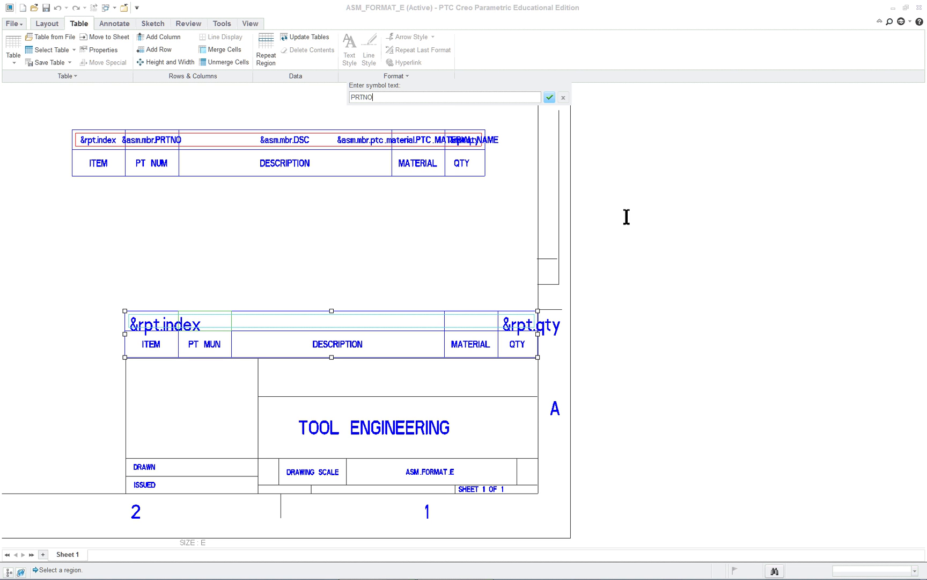
pyautogui.click(550, 98)
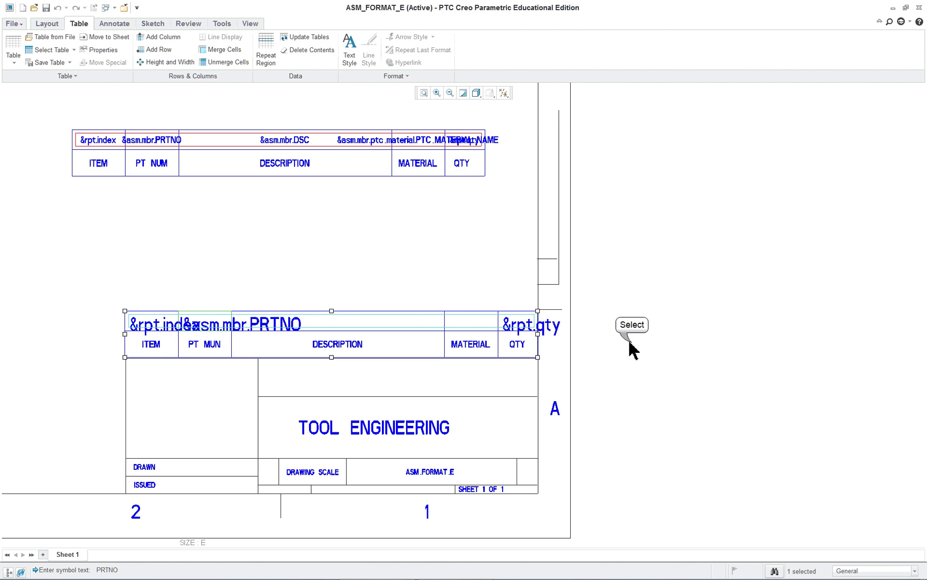
# Insert the user-defined report symbol &asm.mbr.DSC into the DESCRIPTION repeat cell
pyautogui.doubleClick(350, 321)
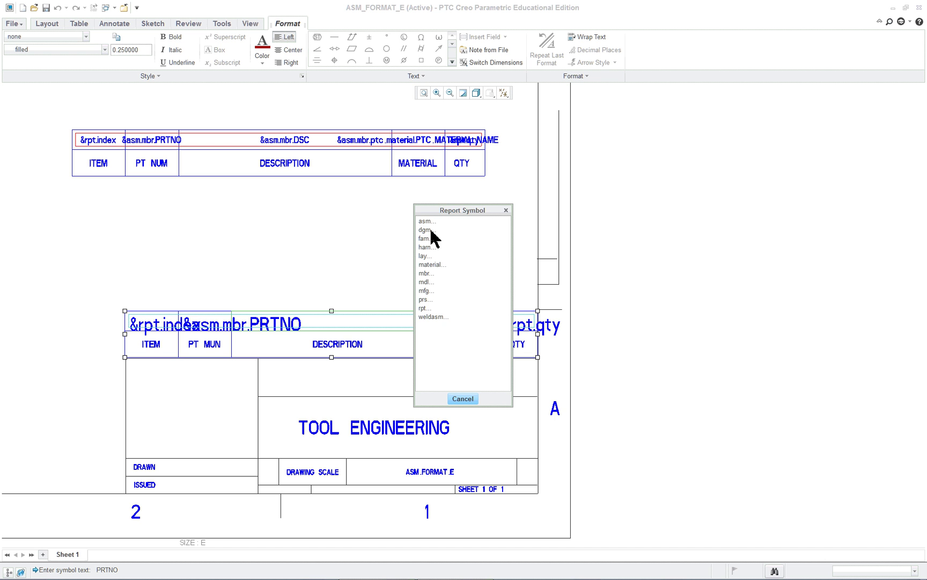
pyautogui.click(427, 221)
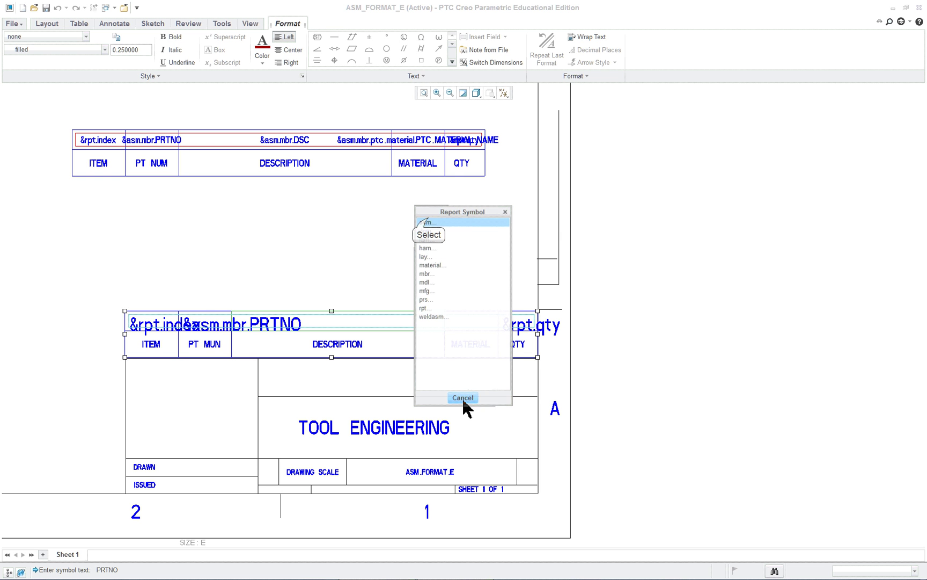
pyautogui.click(428, 230)
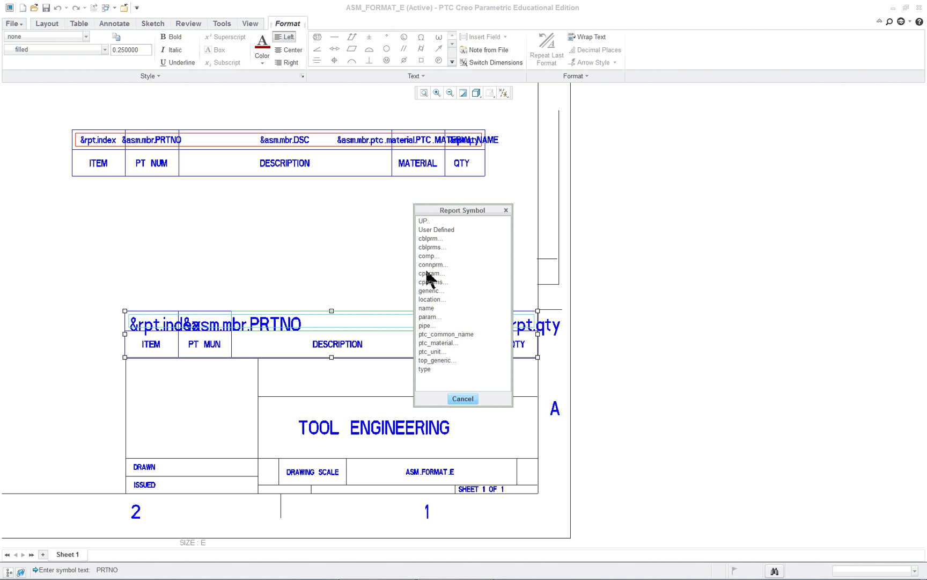
pyautogui.click(433, 230)
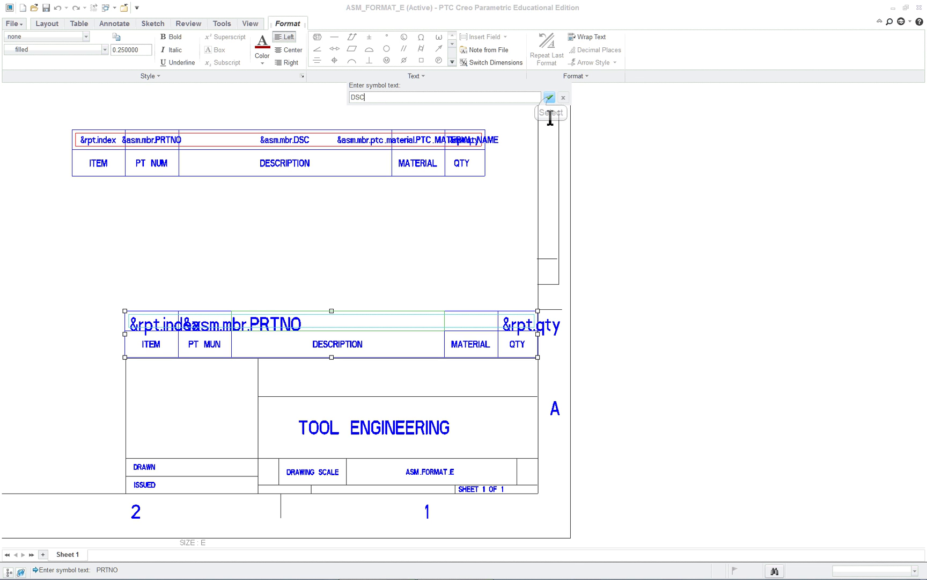
pyautogui.click(549, 98)
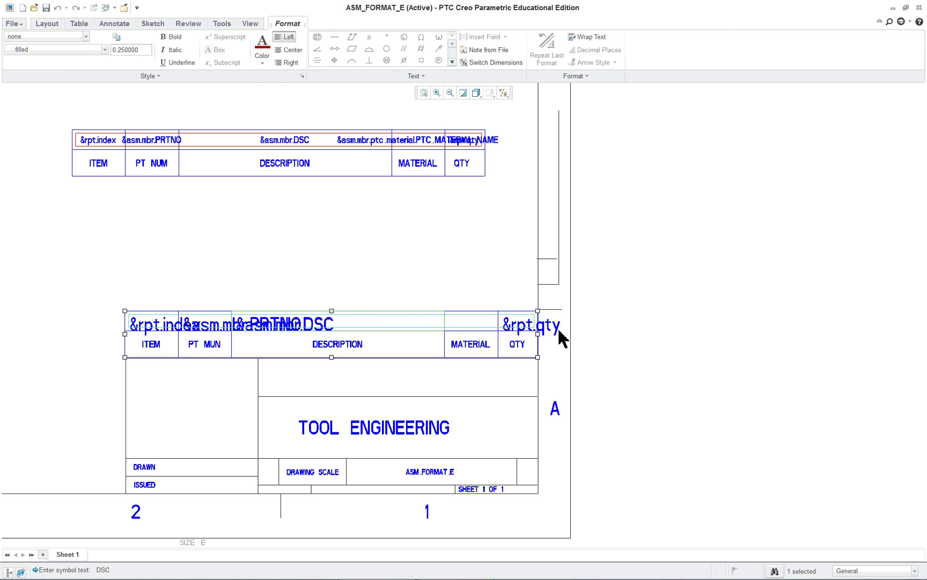
# Fill the MATERIAL cell with &asm.mbr.ptc_material.PTC_MATERIAL_NAME, then box-select the repeat-region row
pyautogui.doubleClick(467, 328)
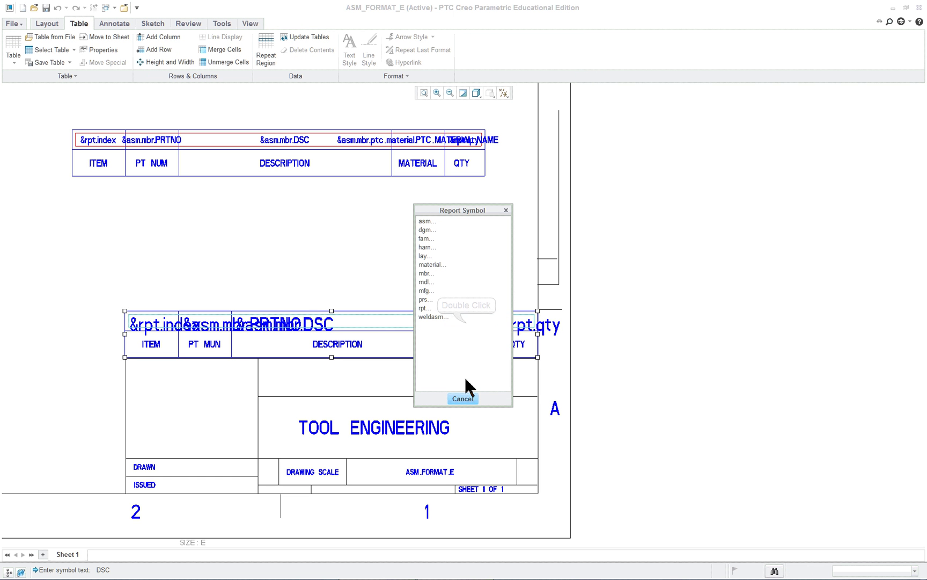
pyautogui.click(425, 222)
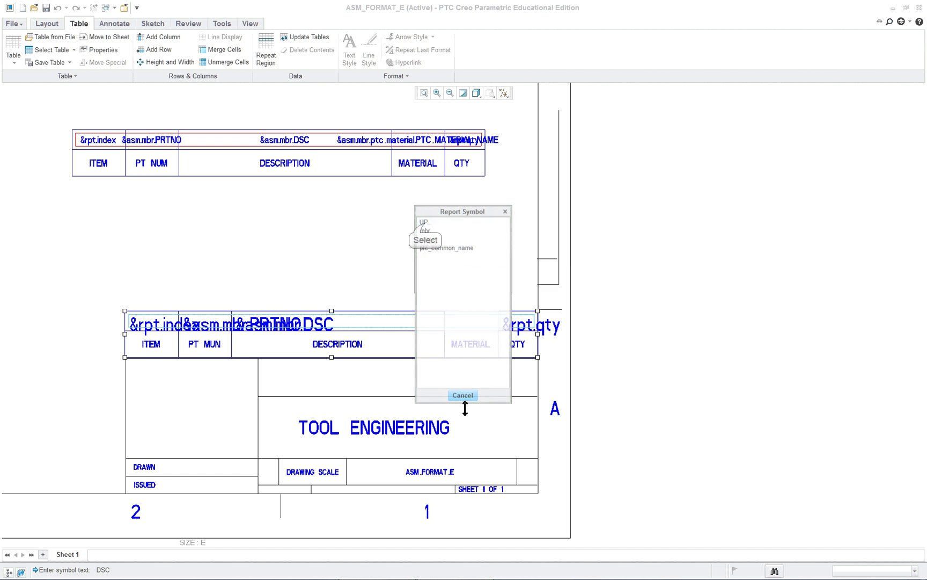
pyautogui.click(425, 230)
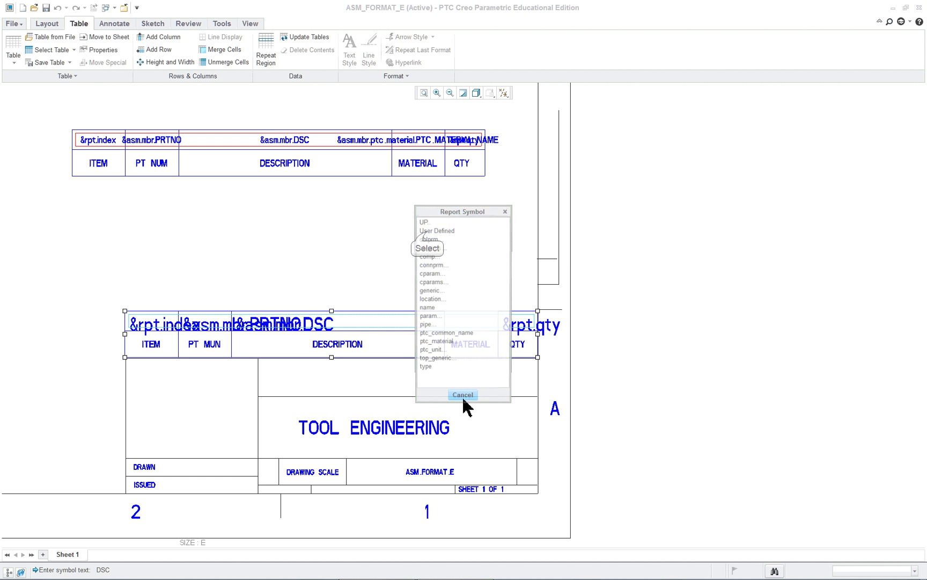
pyautogui.click(443, 343)
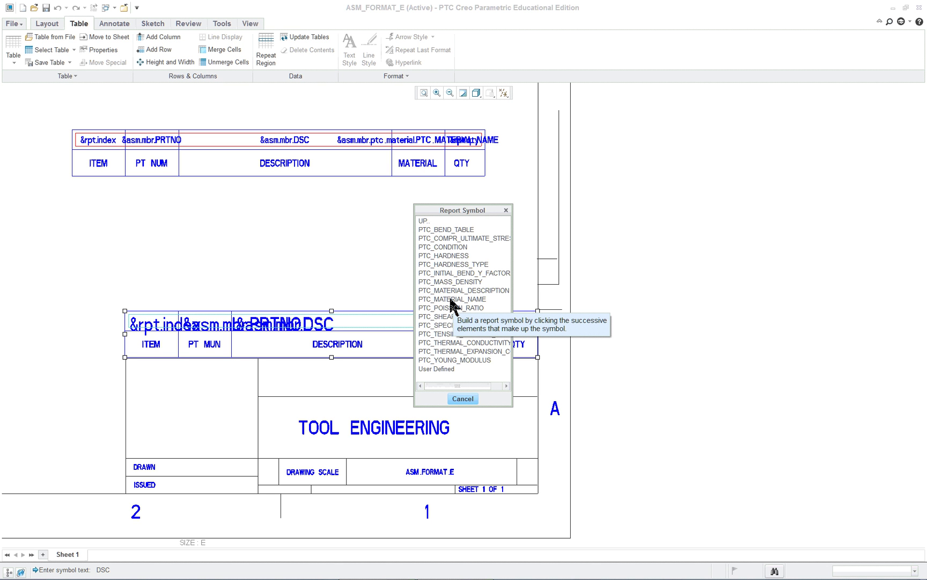
pyautogui.click(451, 299)
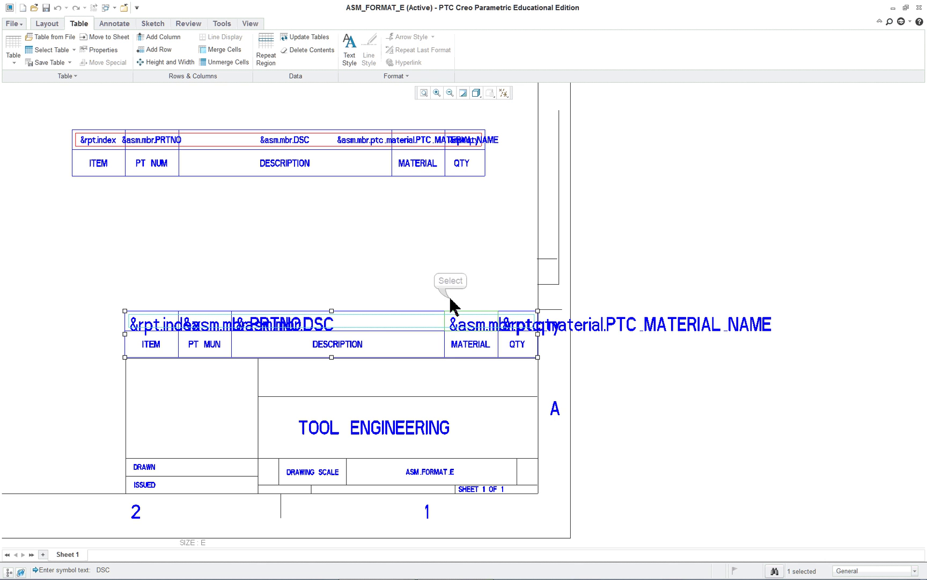
pyautogui.click(674, 444)
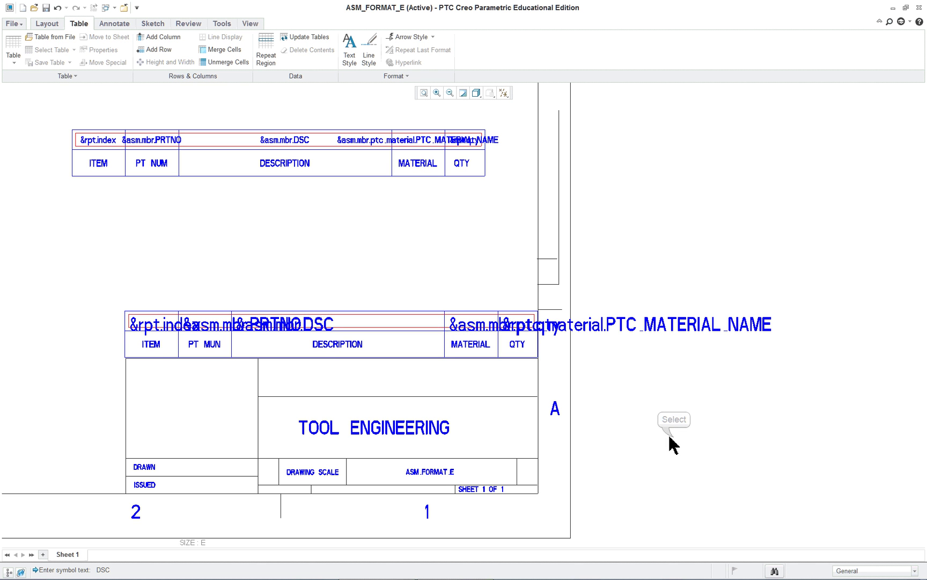
pyautogui.moveTo(48, 265); pyautogui.dragTo(785, 349)
# Change the selected row's Text Style height to 0.1
pyautogui.rightClick(481, 303)
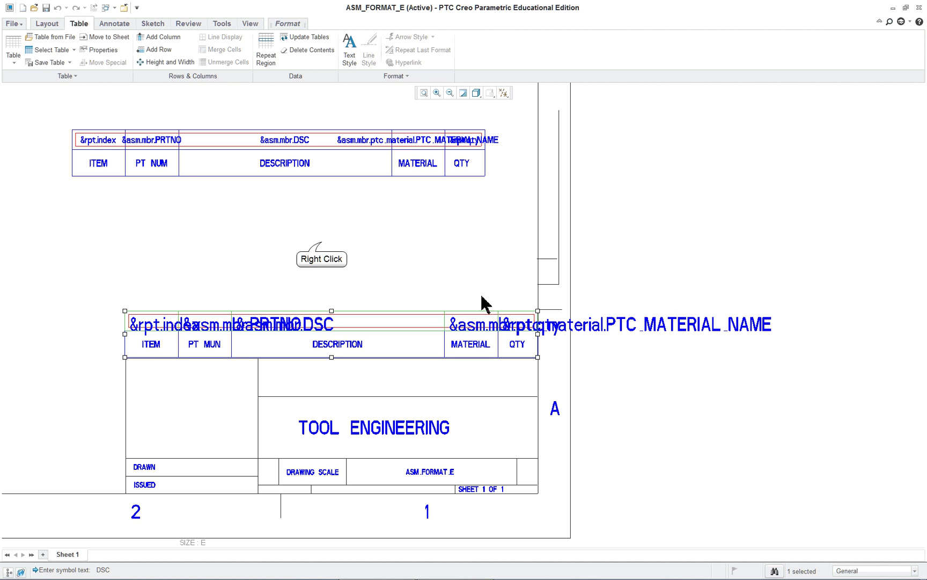
pyautogui.click(329, 247)
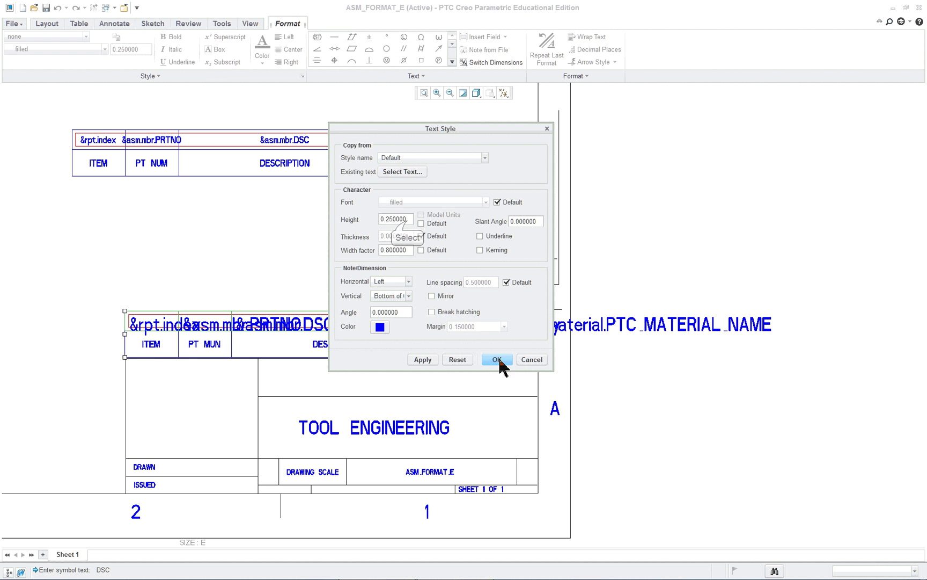
pyautogui.moveTo(408, 221); pyautogui.dragTo(370, 225)
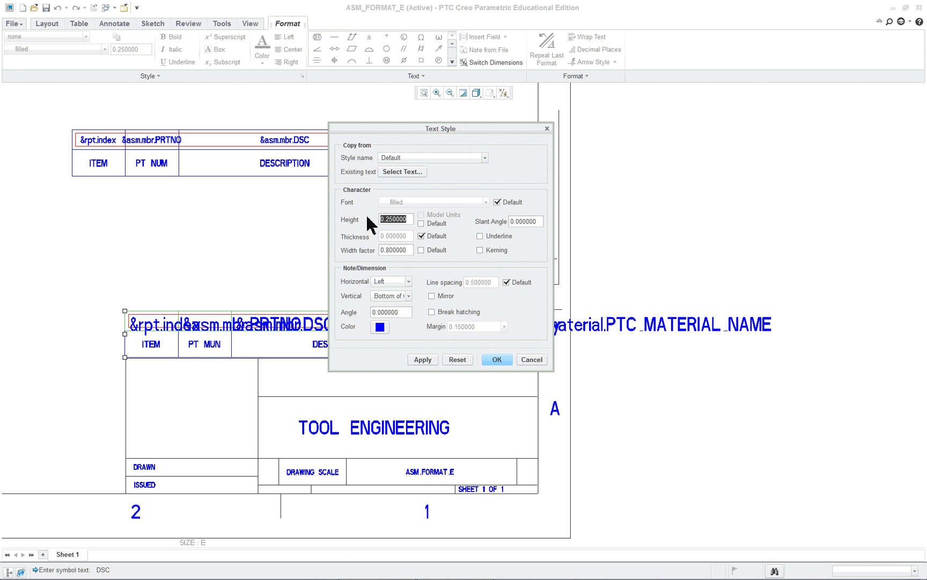
pyautogui.press('BackSpace')
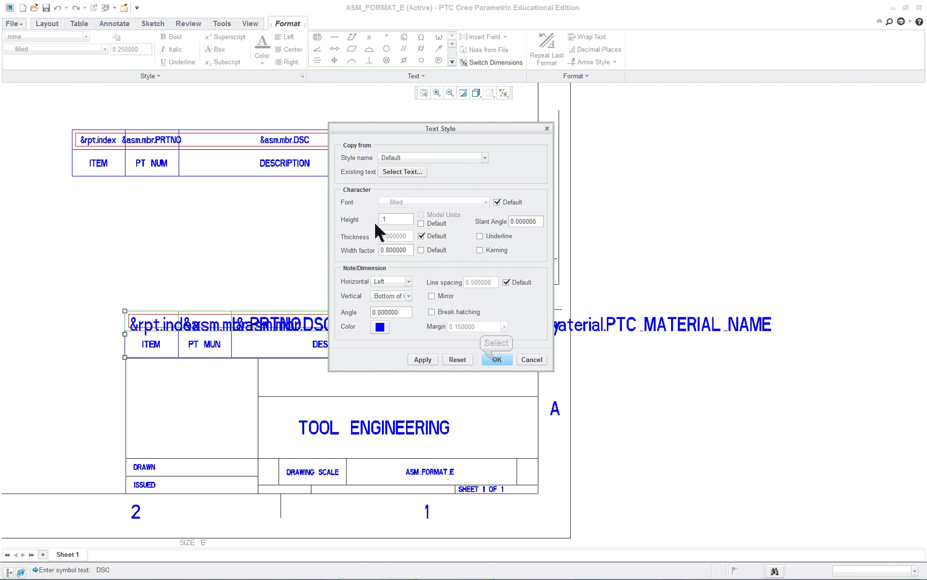
pyautogui.click(497, 360)
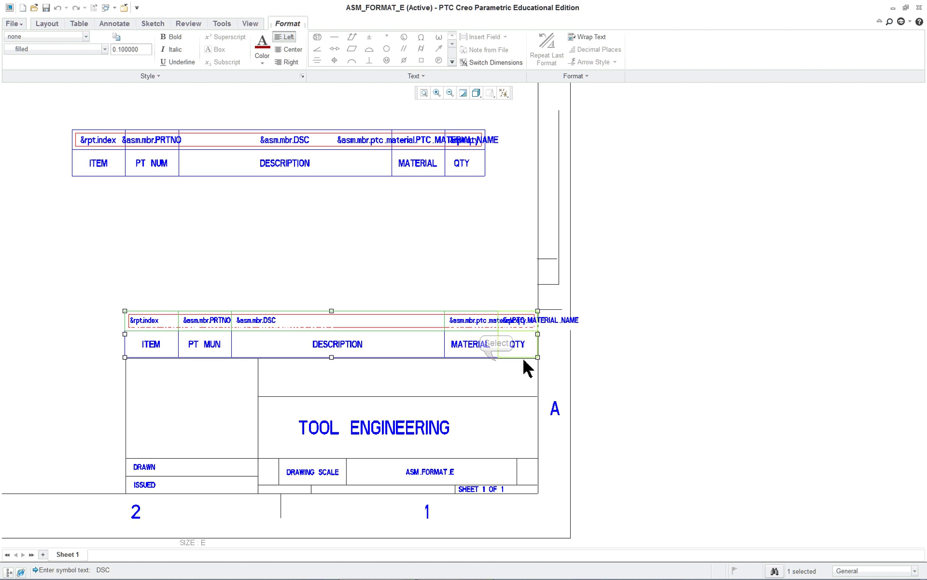
# Center the &rpt.index and &asm.mbr.PRTNO texts in their cells
pyautogui.click(671, 400)
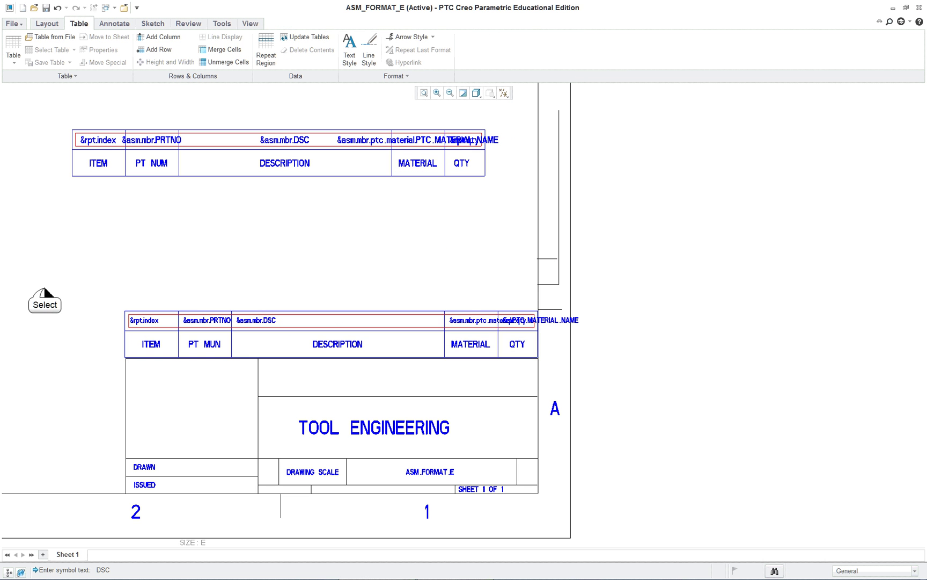
pyautogui.doubleClick(154, 313)
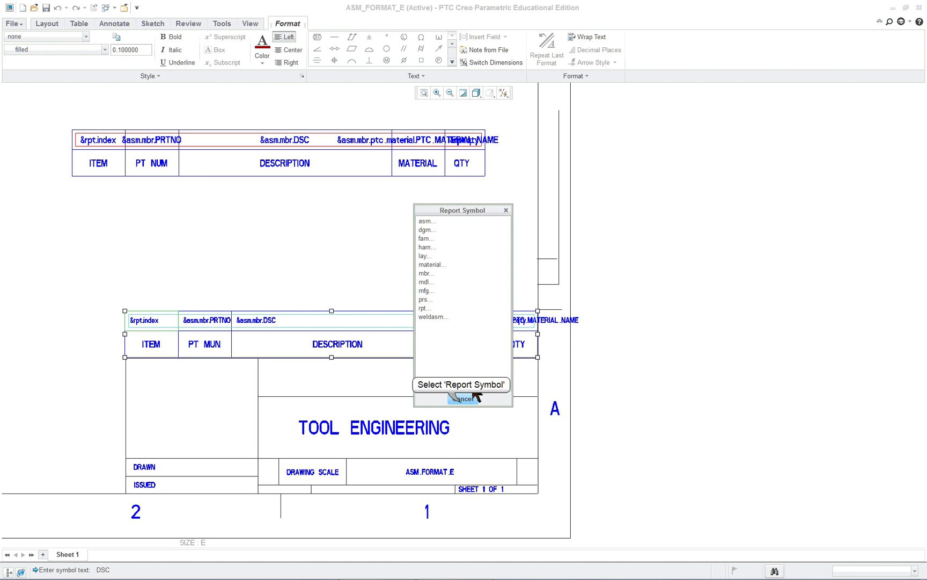
pyautogui.click(461, 401)
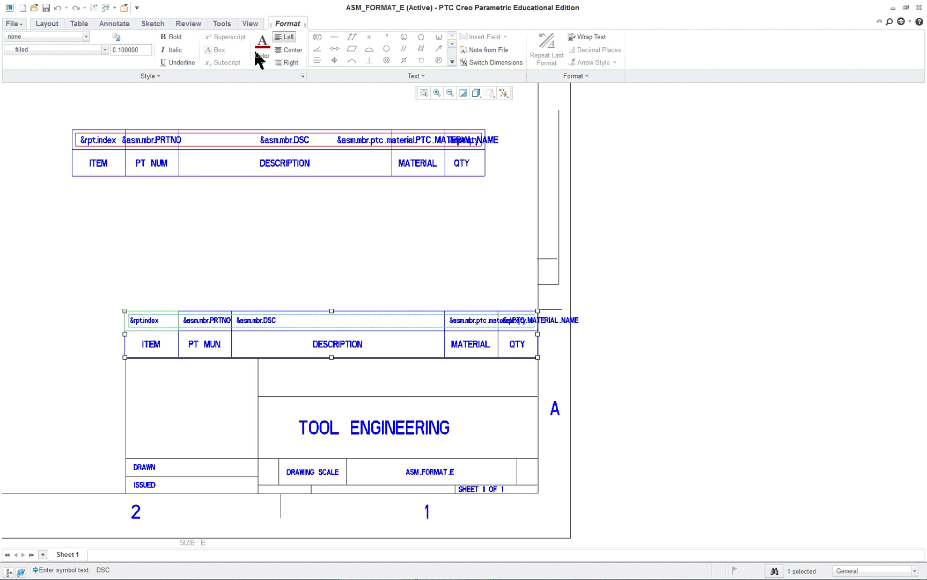
pyautogui.click(290, 49)
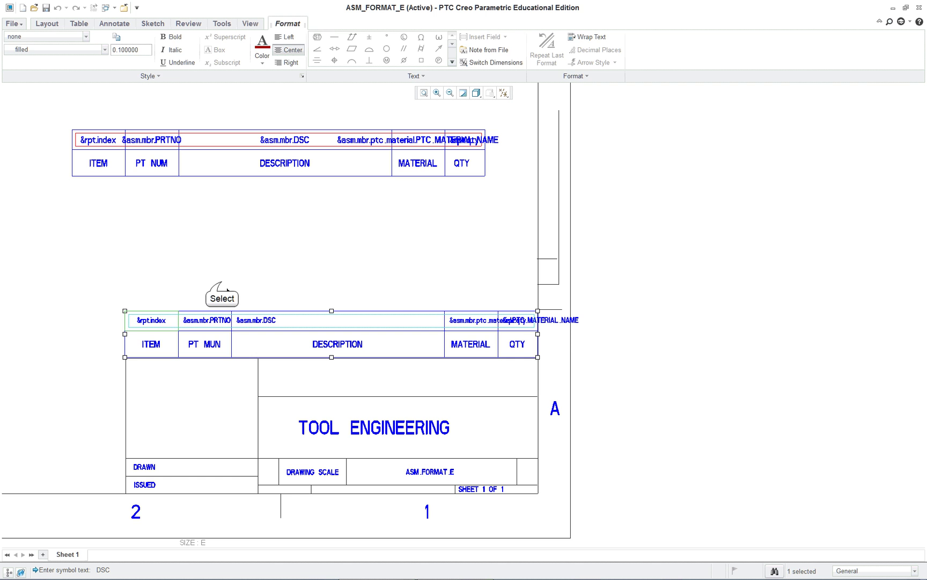
pyautogui.click(228, 290)
pyautogui.doubleClick(218, 319)
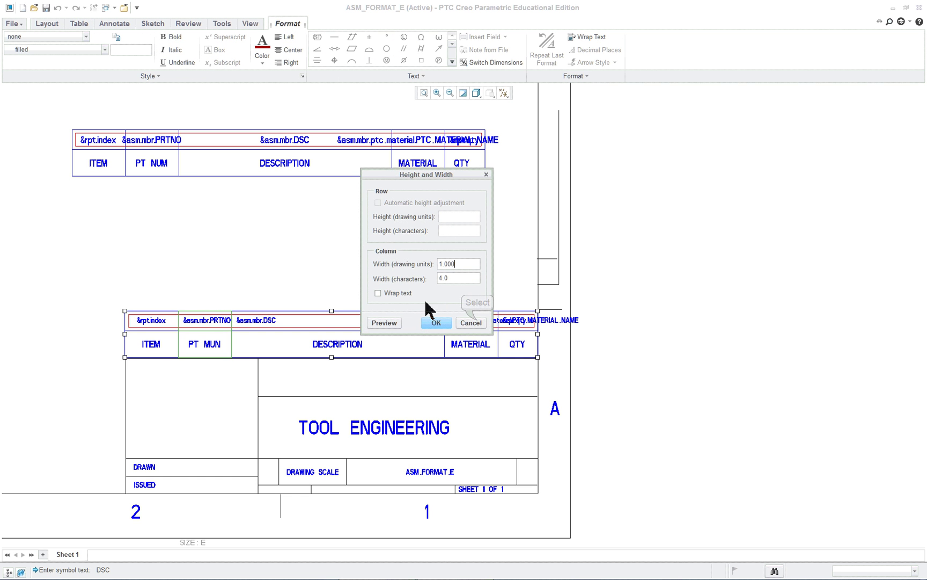
pyautogui.click(471, 323)
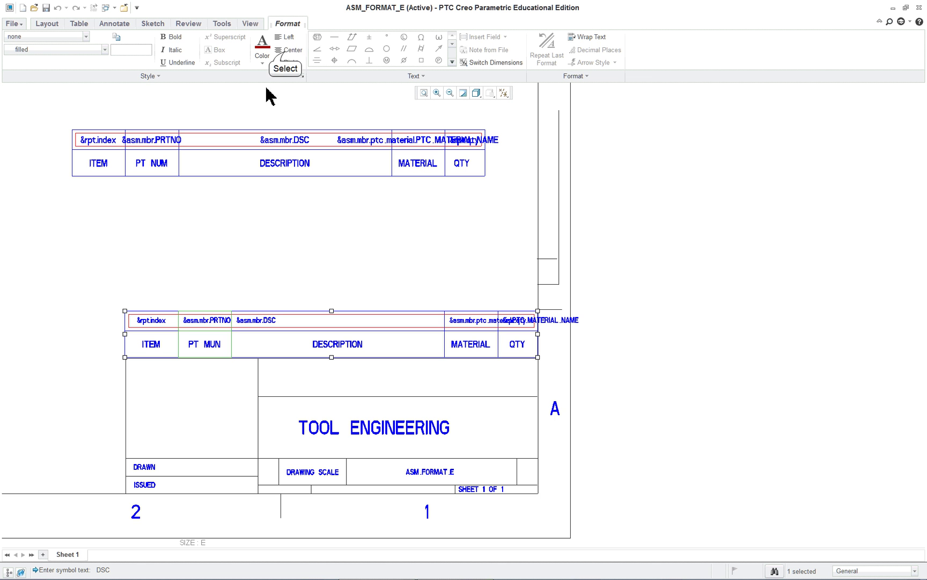
pyautogui.click(290, 50)
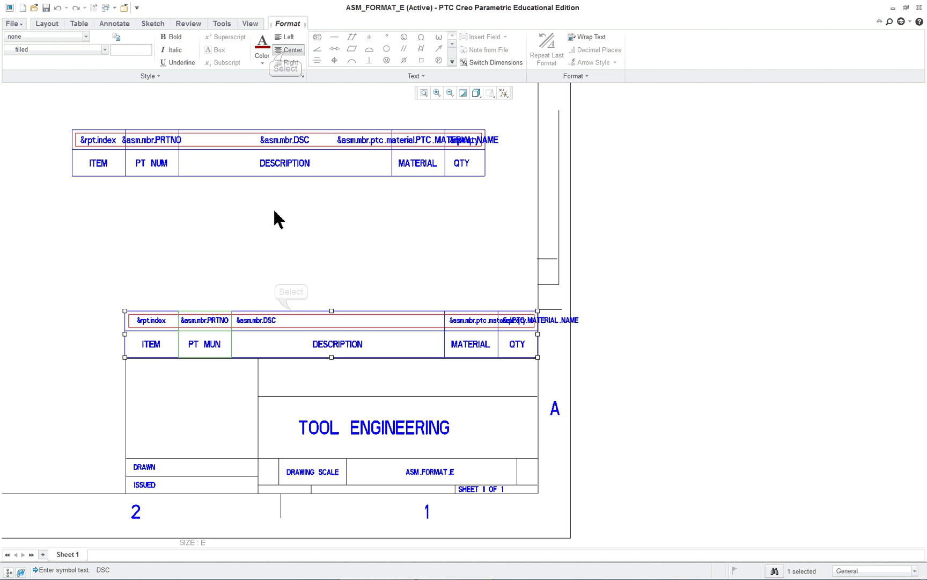
# Center the &asm.mbr.DSC description text in its cell
pyautogui.click(291, 296)
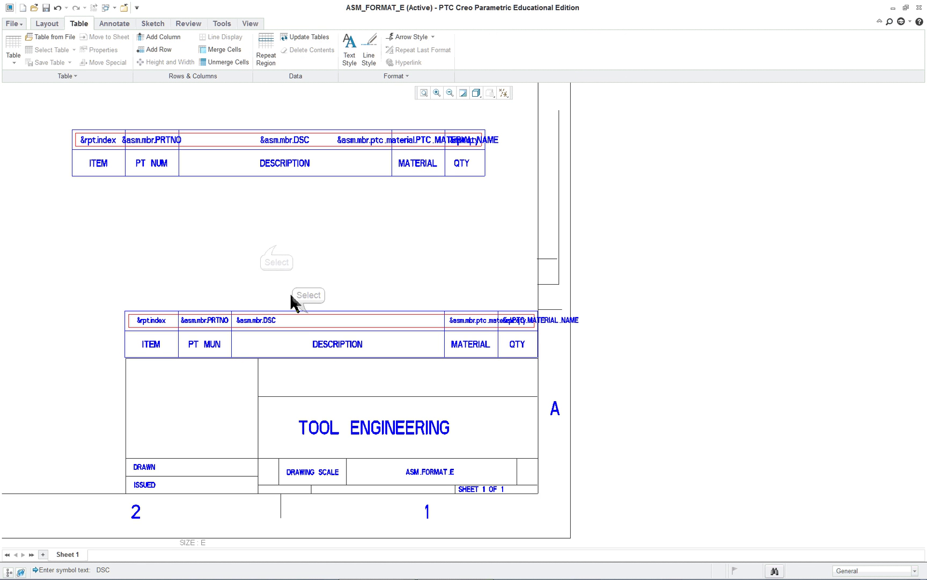
pyautogui.click(308, 314)
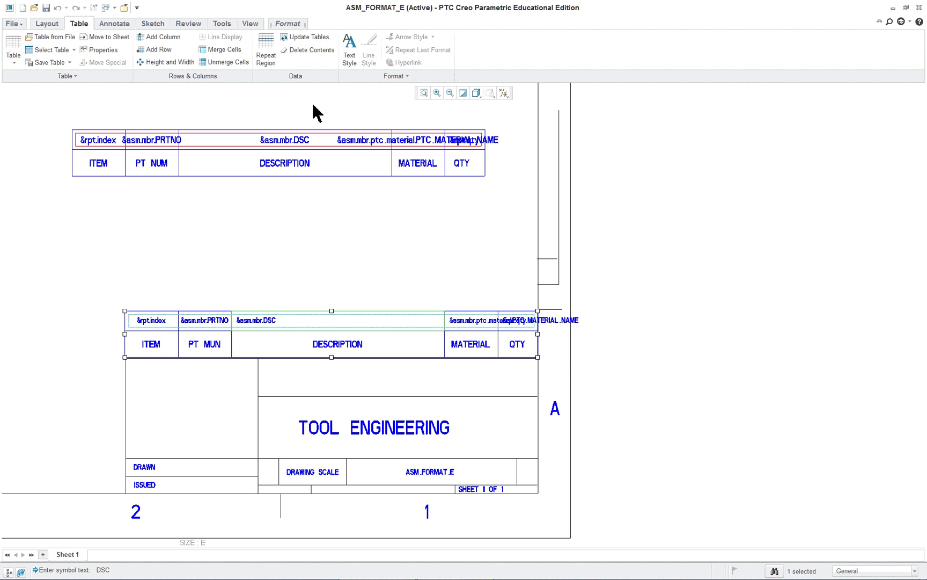
pyautogui.doubleClick(319, 319)
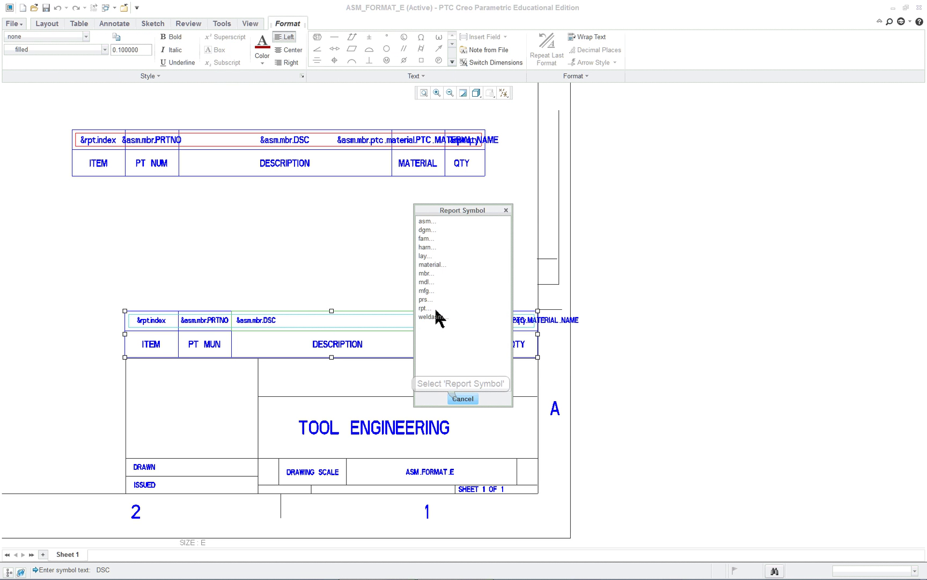
pyautogui.click(462, 398)
pyautogui.click(280, 52)
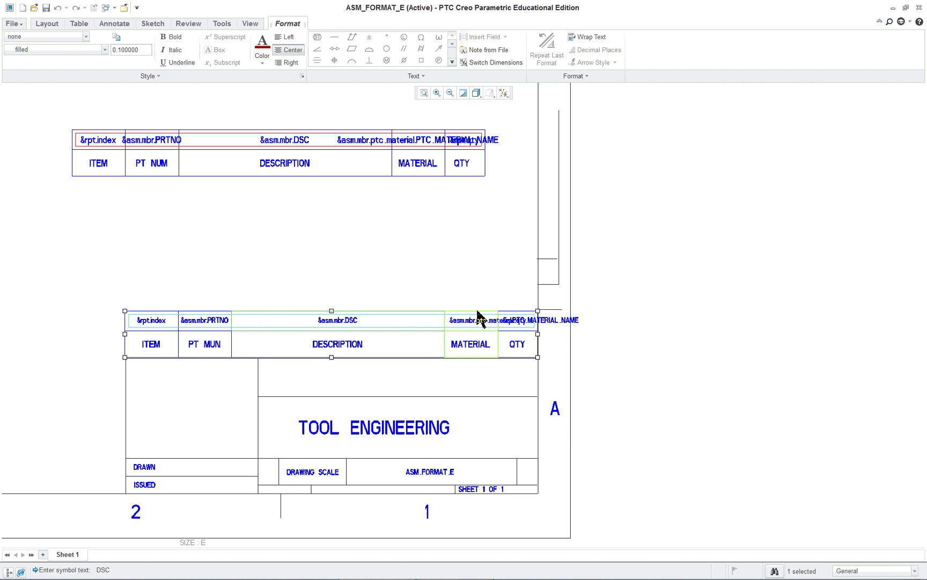
# Center the material-name parameter text and select the QTY cell
pyautogui.scroll(5, 534, 351)
pyautogui.click(371, 241)
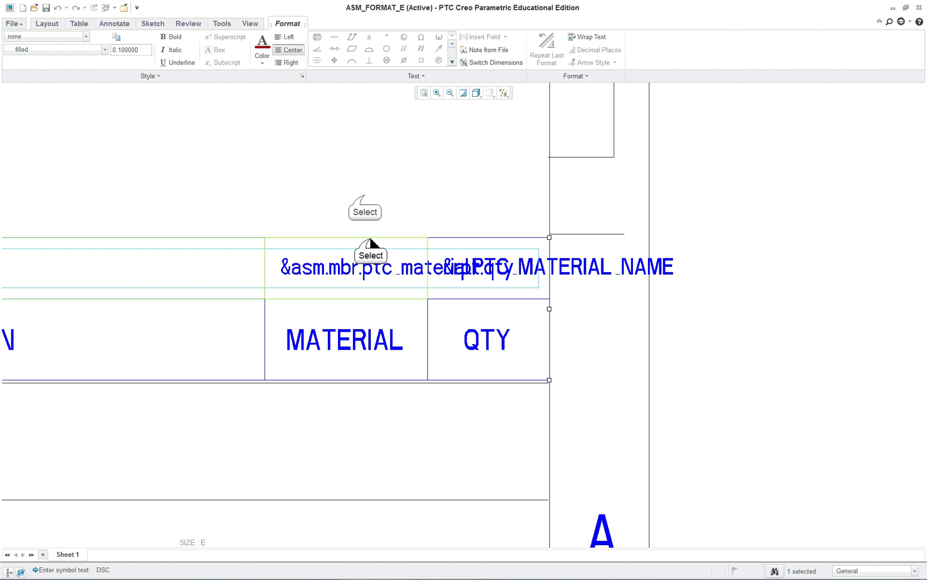
pyautogui.doubleClick(360, 240)
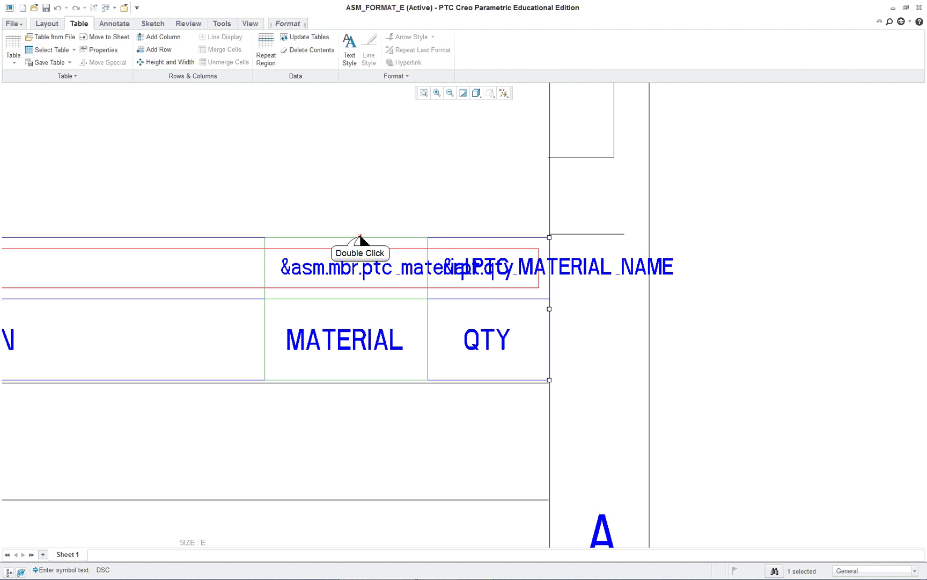
pyautogui.click(468, 323)
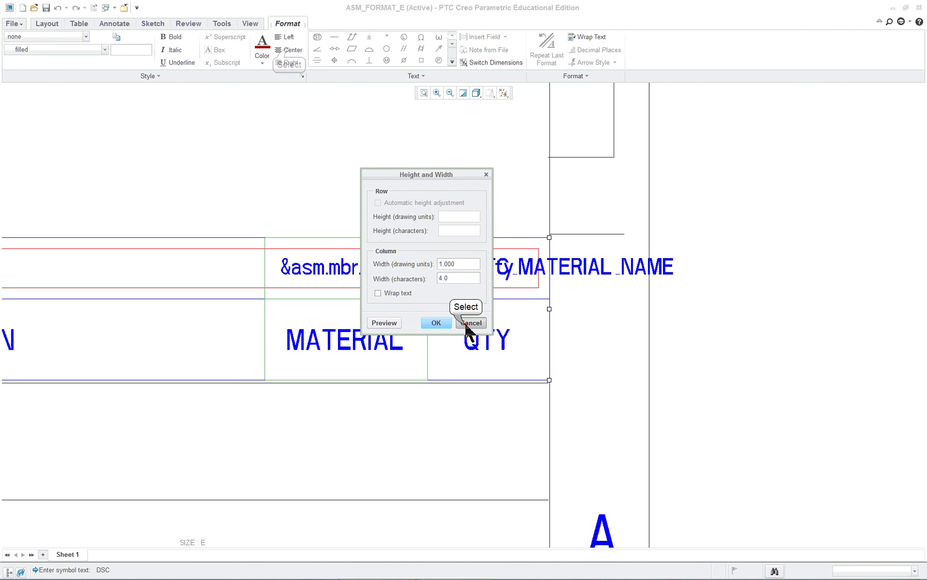
pyautogui.click(289, 49)
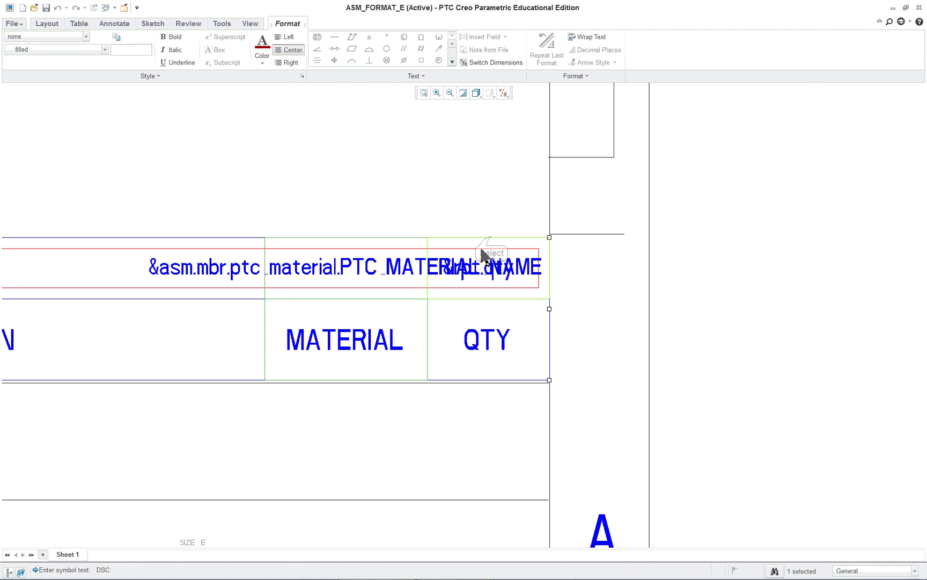
pyautogui.click(504, 243)
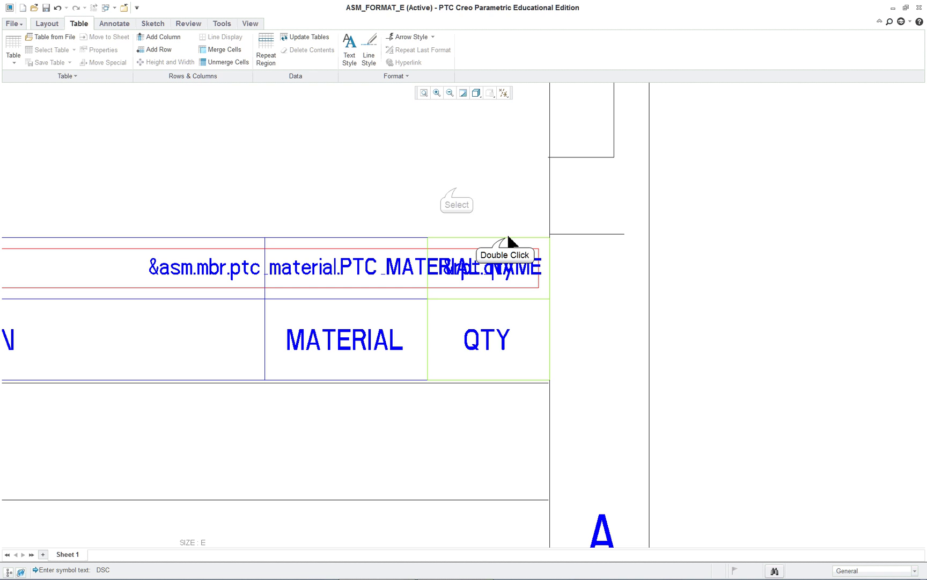
pyautogui.doubleClick(506, 242)
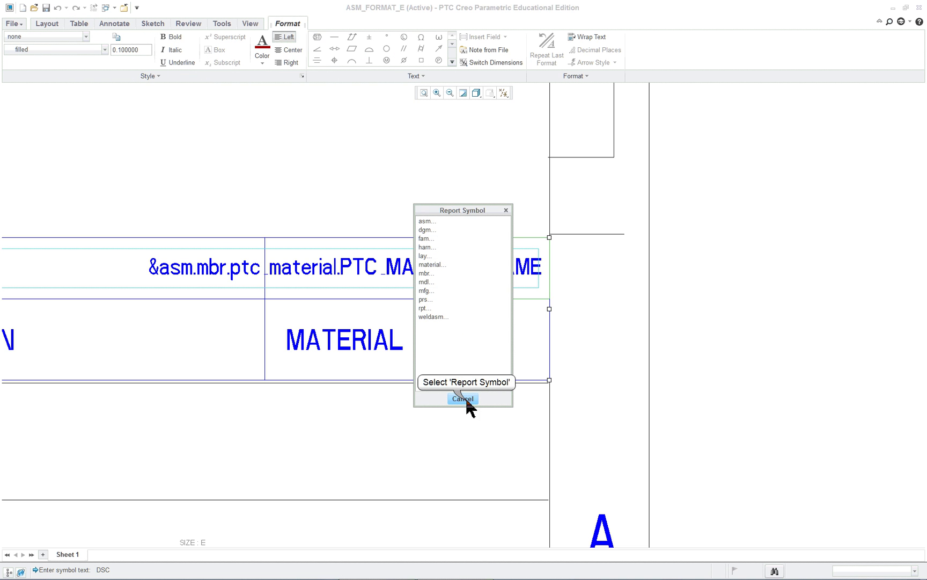
pyautogui.click(465, 399)
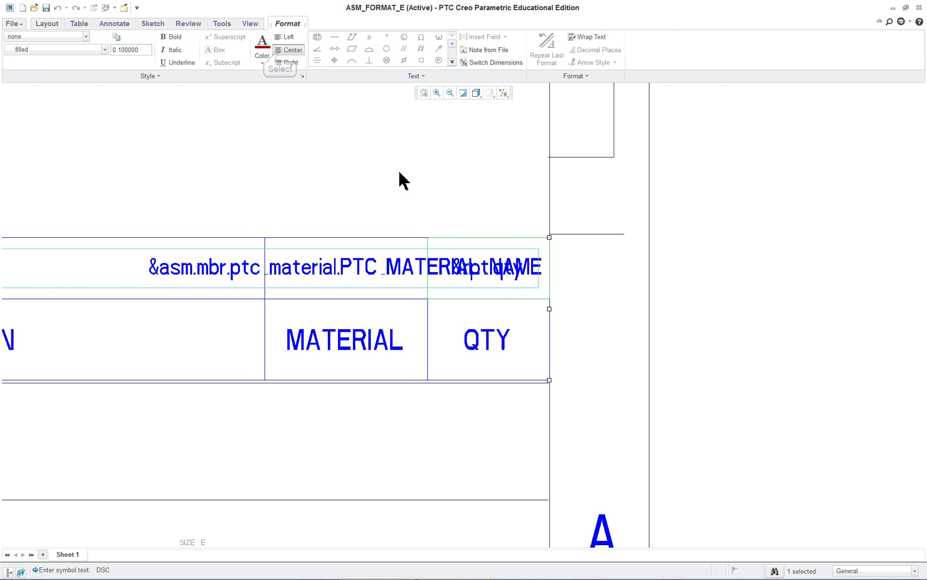
pyautogui.scroll(-5, 402, 180)
pyautogui.scroll(2, 300, 161)
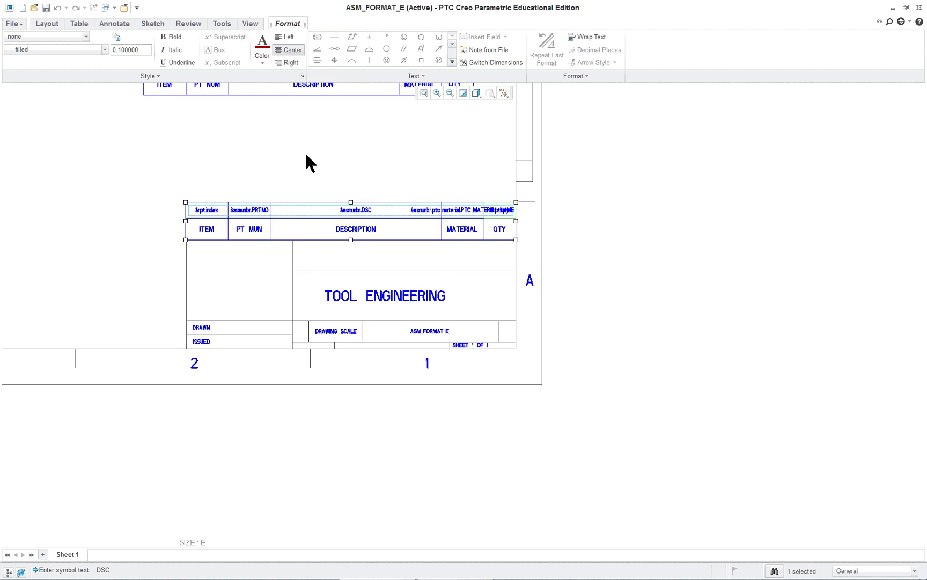
pyautogui.scroll(-3, 312, 134)
pyautogui.scroll(3, 311, 97)
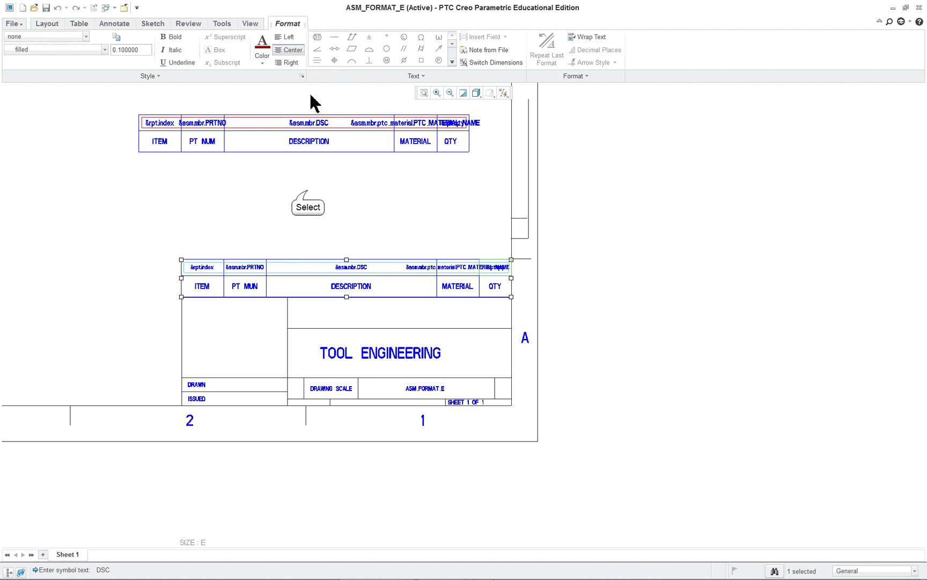
pyautogui.scroll(2, 310, 103)
pyautogui.click(242, 268)
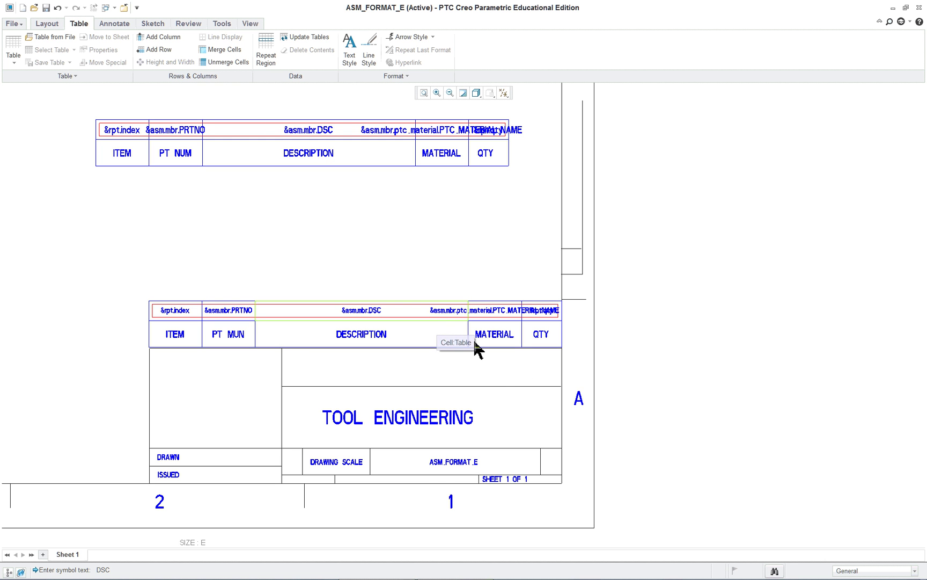
pyautogui.scroll(-1, 492, 362)
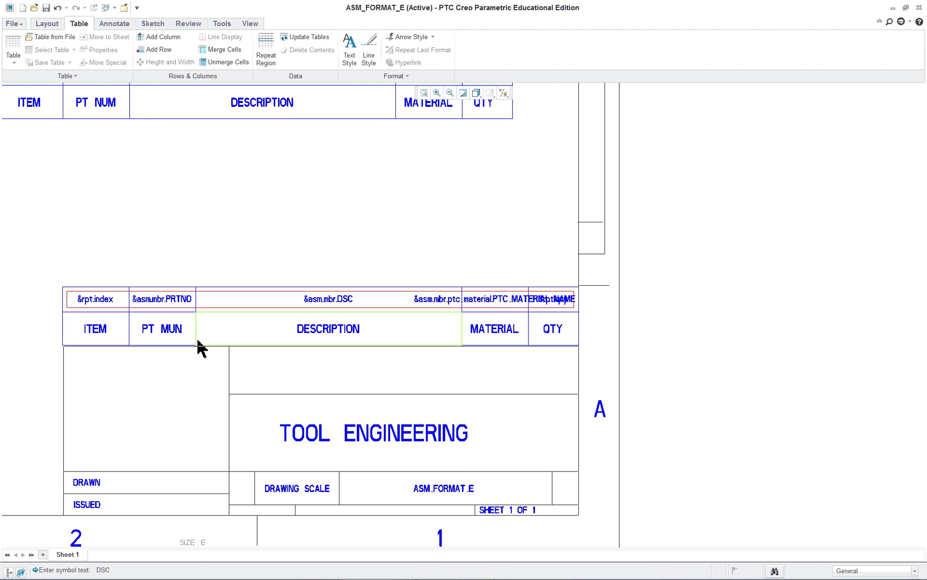
pyautogui.scroll(2, 217, 300)
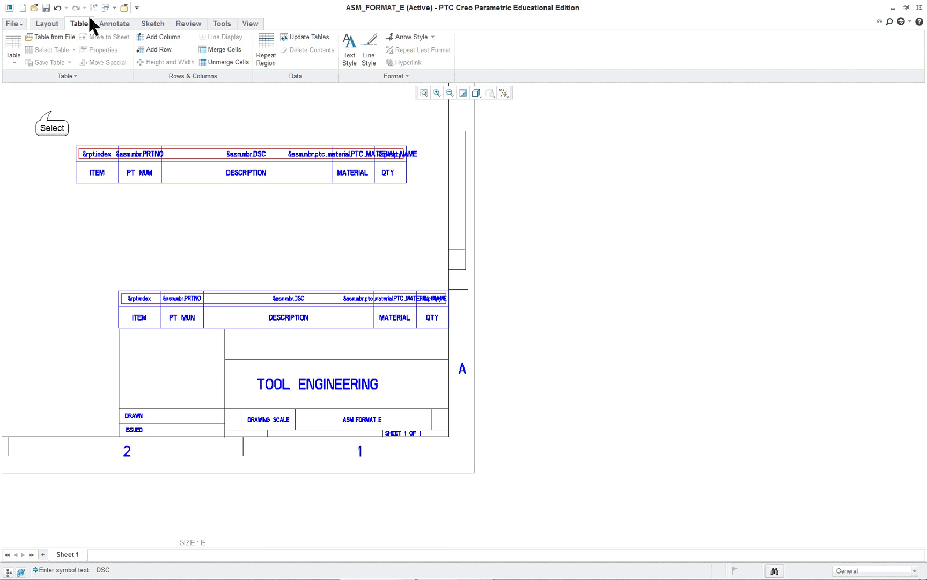
# Delete the upper reference table and zoom out to check the BOM on the title block
pyautogui.moveTo(51, 110); pyautogui.dragTo(438, 207)
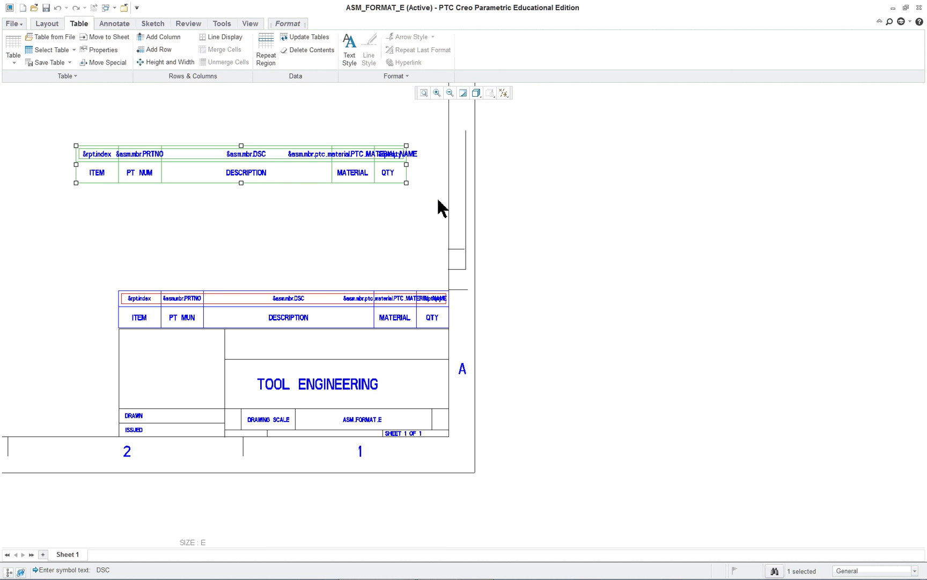
pyautogui.press('Delete')
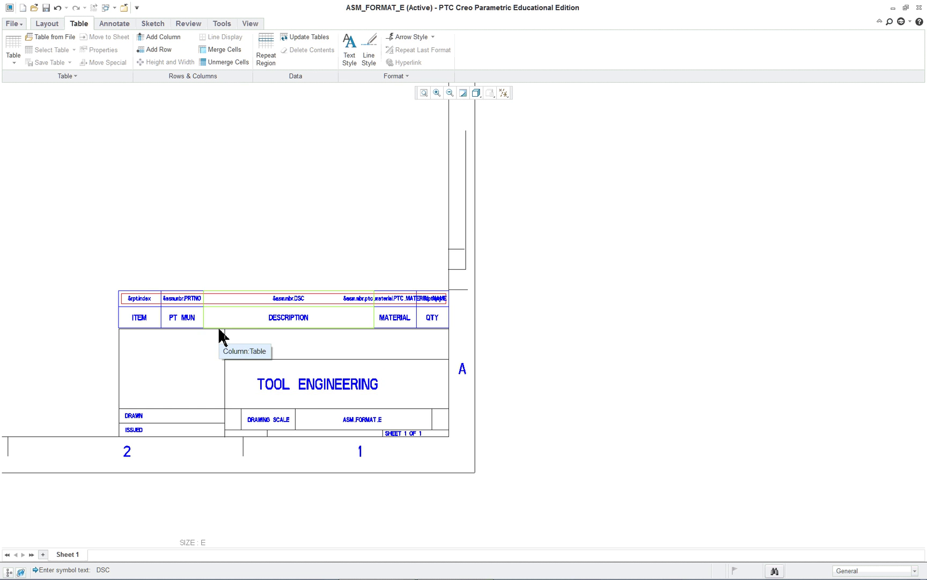
pyautogui.scroll(-1, 149, 364)
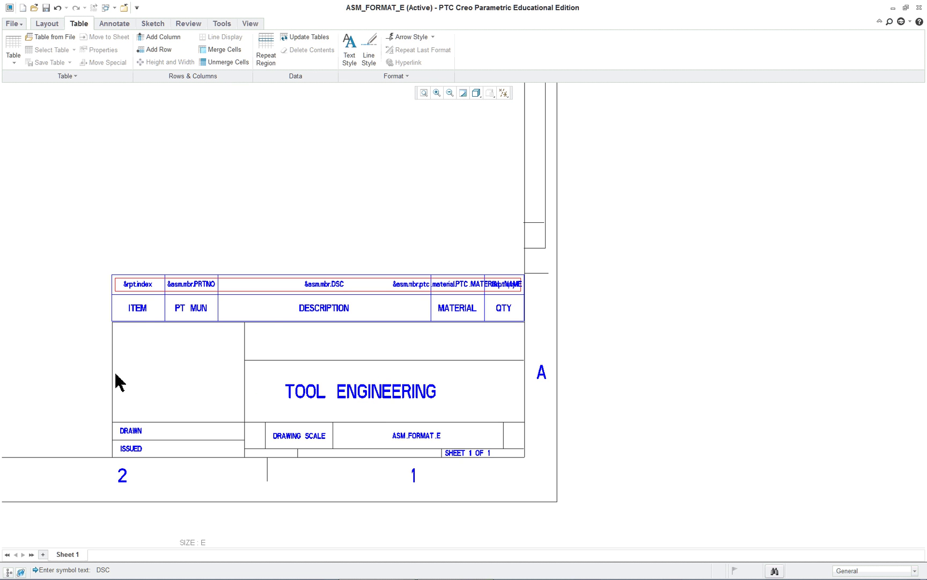
pyautogui.scroll(5, 150, 364)
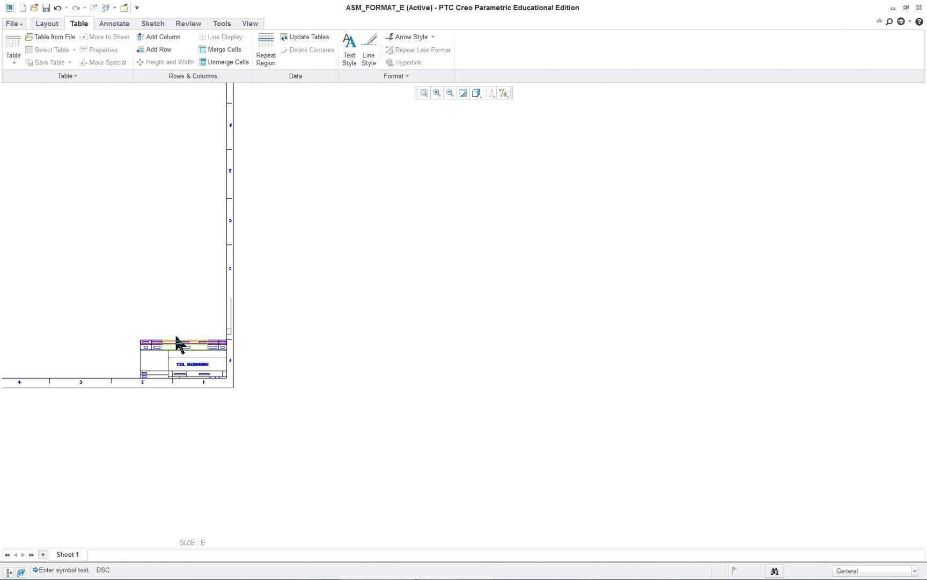
pyautogui.moveTo(163, 328)
pyautogui.keyDown('ctrl'); pyautogui.mouseDown(button='middle')
pyautogui.moveTo(417, 369)
pyautogui.moveTo(500, 431)
pyautogui.mouseUp(button='middle'); pyautogui.keyUp('ctrl')
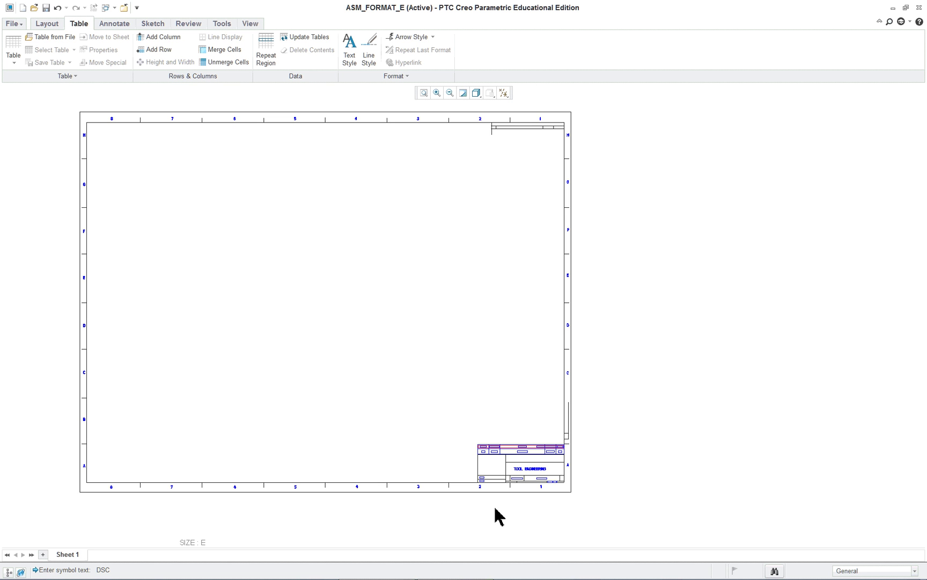
pyautogui.scroll(4, 558, 529)
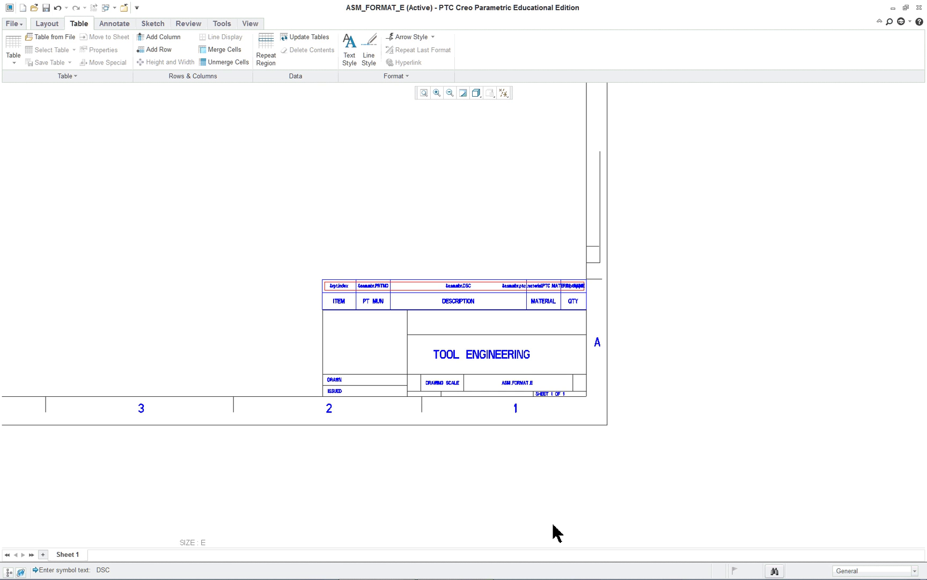